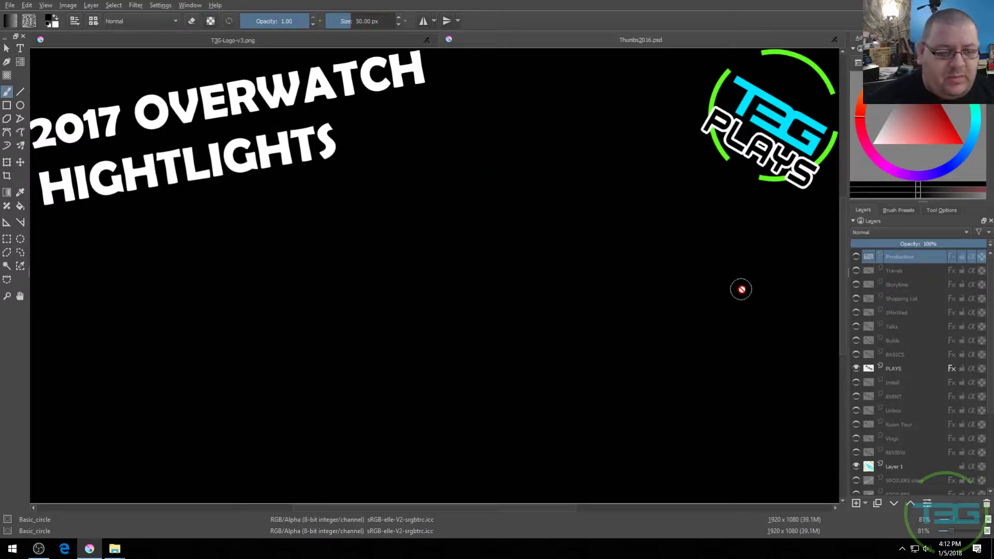
- Draw a text box reading 'test' on the thumbnail and move it left and down
{"action": "scroll", "coordinate": [899, 311], "scroll_direction": "down", "scroll_amount": 3}
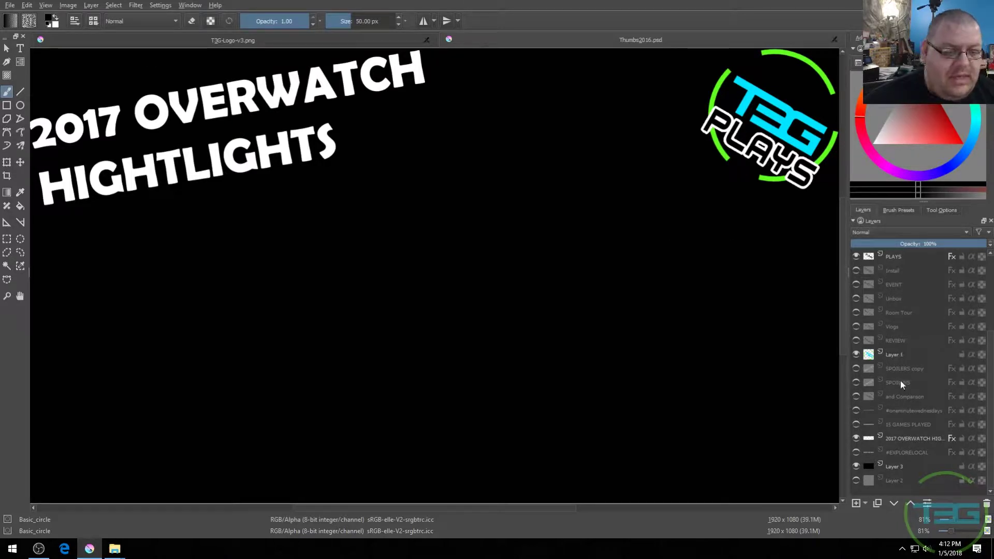
{"action": "left_click", "coordinate": [892, 256]}
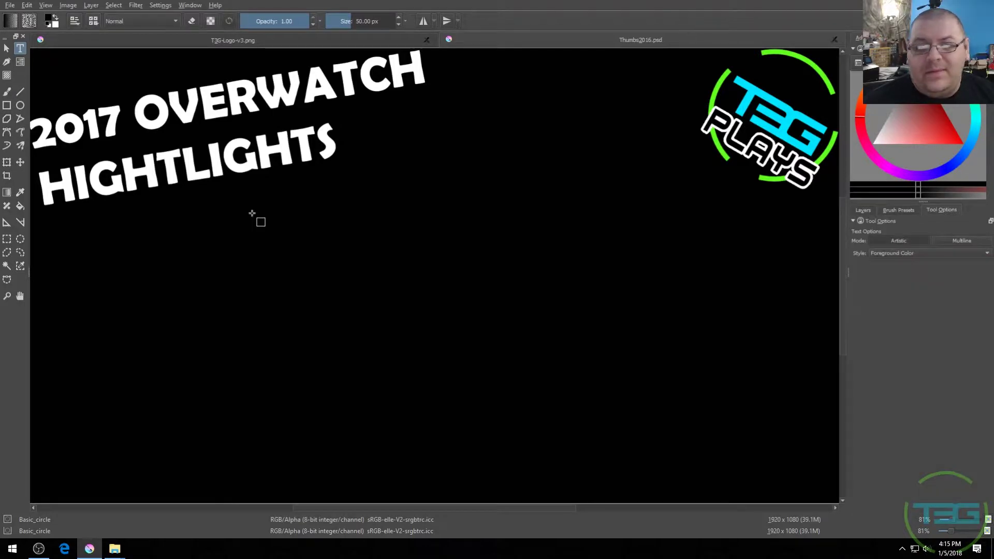
{"action": "left_click_drag", "start_coordinate": [229, 199], "coordinate": [581, 334]}
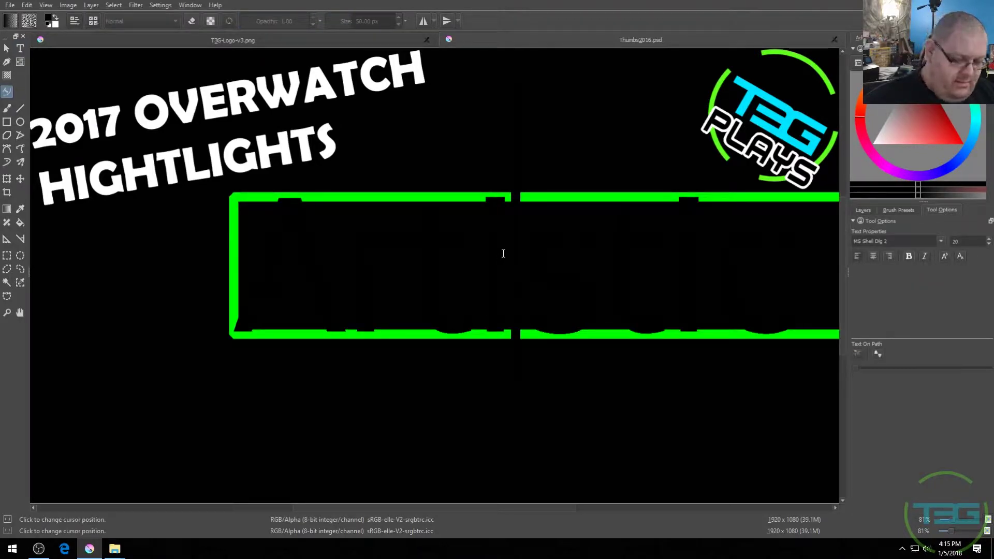
{"action": "key", "text": "ctrl+a"}
{"action": "key", "text": "Escape"}
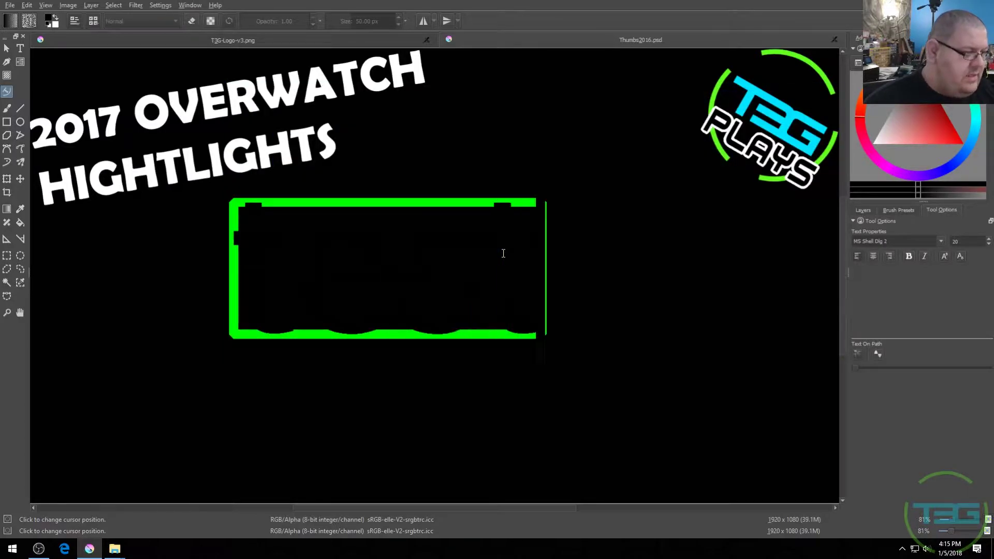
{"action": "key", "text": "Escape"}
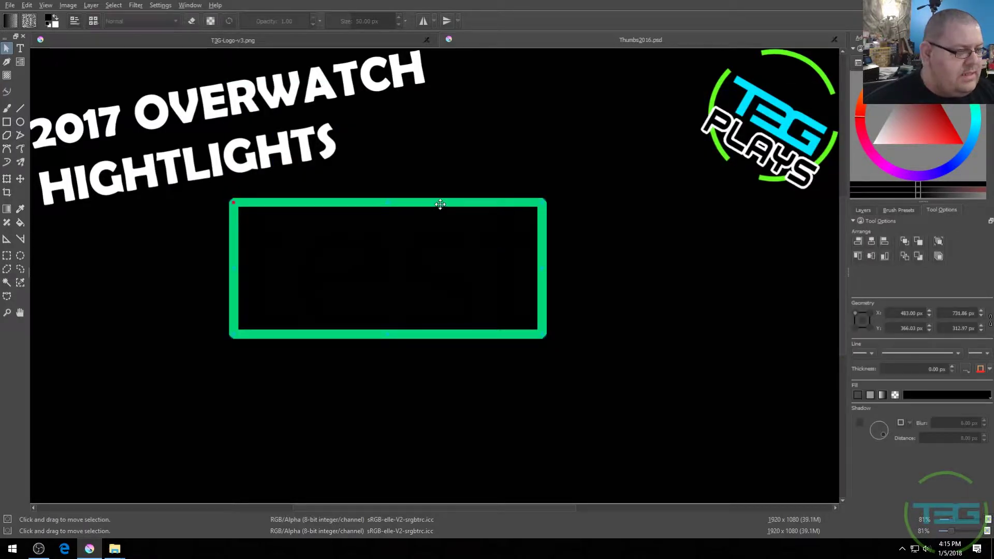
{"action": "left_click_drag", "start_coordinate": [439, 204], "coordinate": [397, 217]}
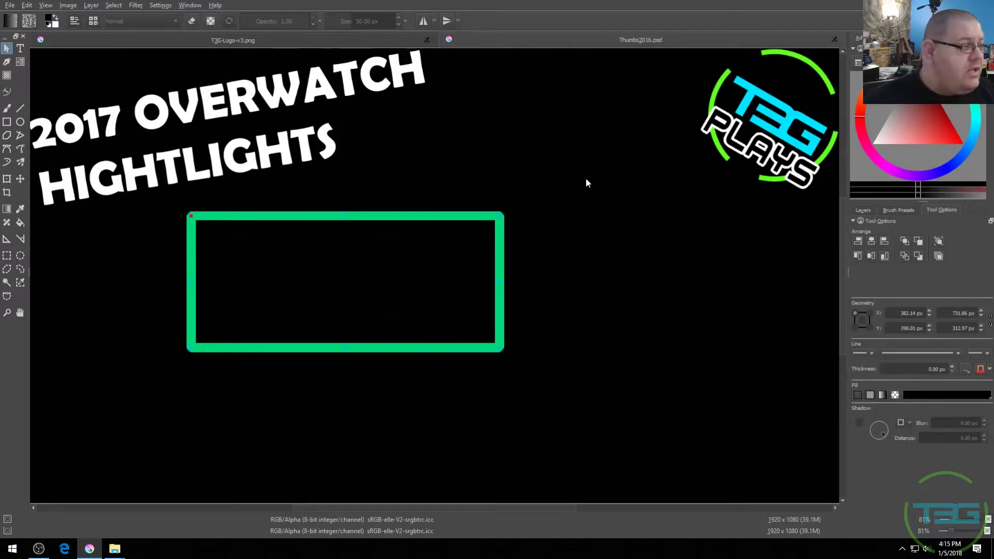
- Fill the text teal, nudge it one pixel right, and restyle the letters in Rockwell Extra Bold
{"action": "left_click", "coordinate": [917, 397]}
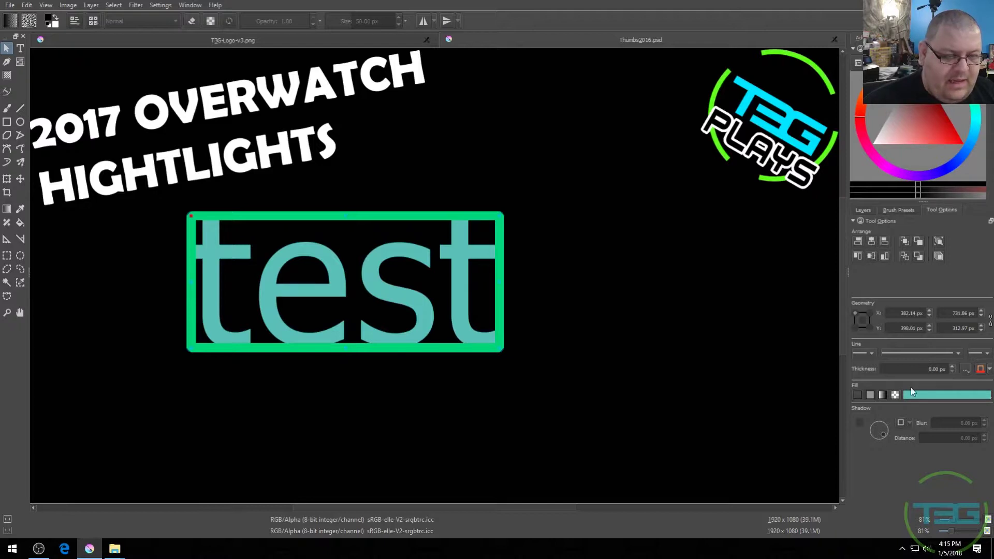
{"action": "key", "text": "t"}
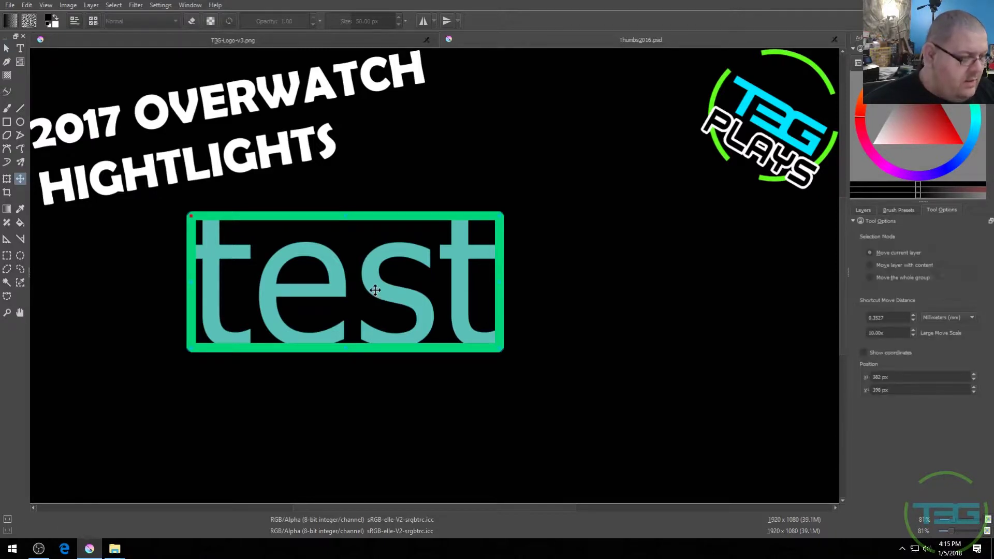
{"action": "key", "text": "Right"}
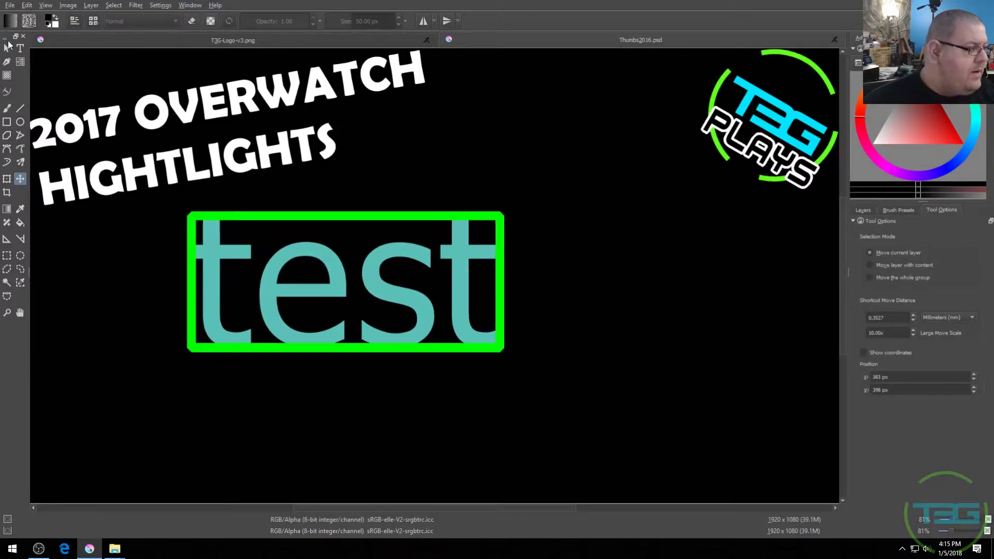
{"action": "left_click", "coordinate": [10, 52]}
{"action": "double_click", "coordinate": [487, 280]}
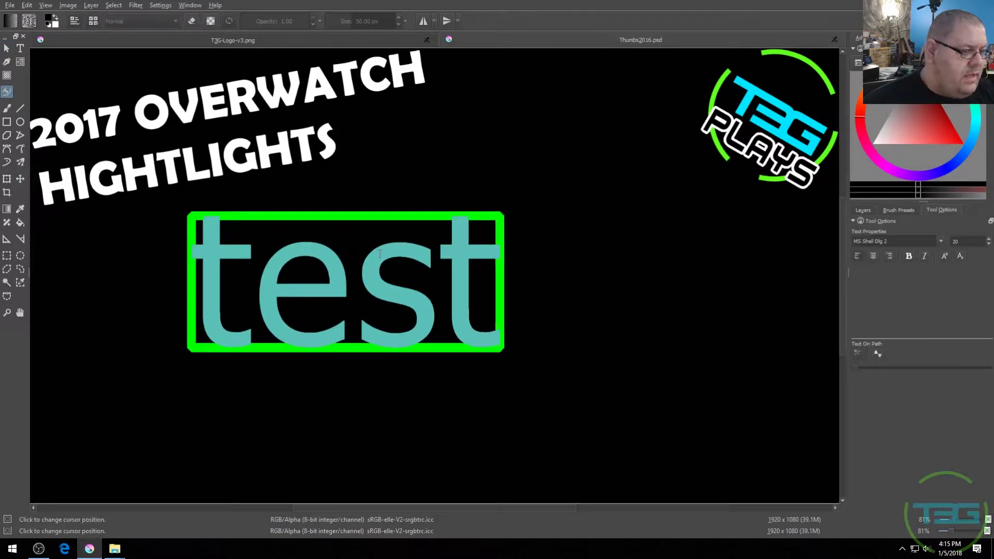
{"action": "left_click_drag", "start_coordinate": [498, 280], "coordinate": [189, 256]}
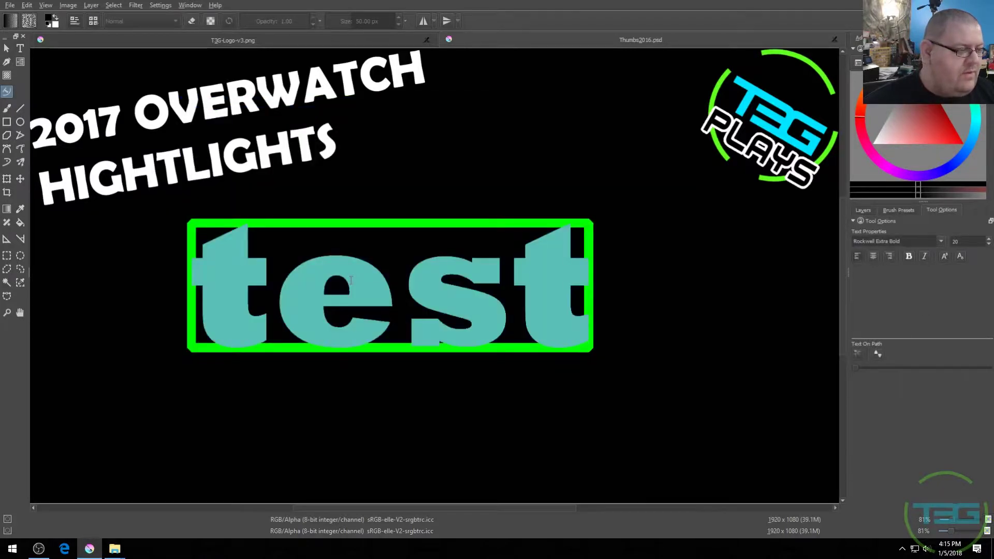
{"action": "left_click", "coordinate": [6, 48]}
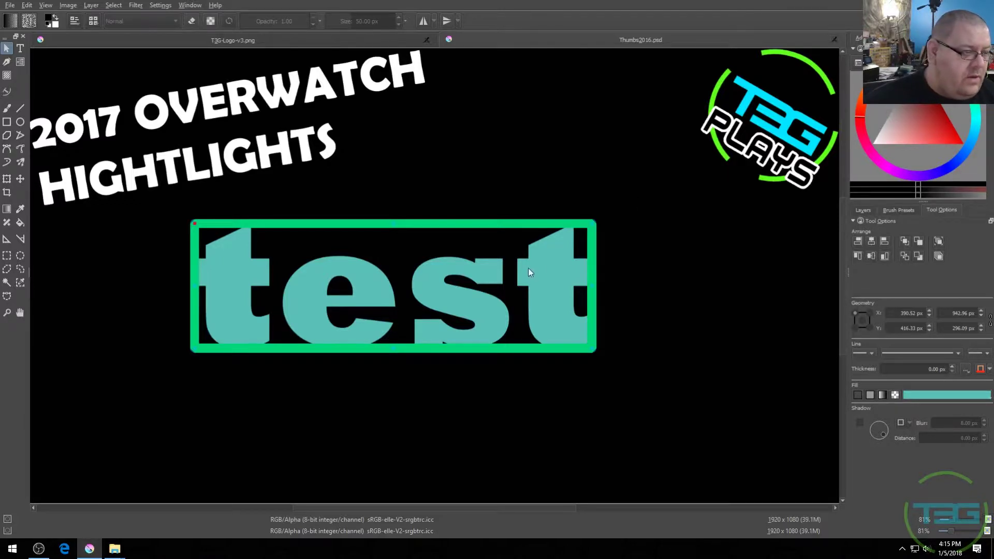
- Close Thumbs2016.psd and switch to a new blank 1920x1080 Thumbs2018.kra document
{"action": "key", "text": "ctrl+w"}
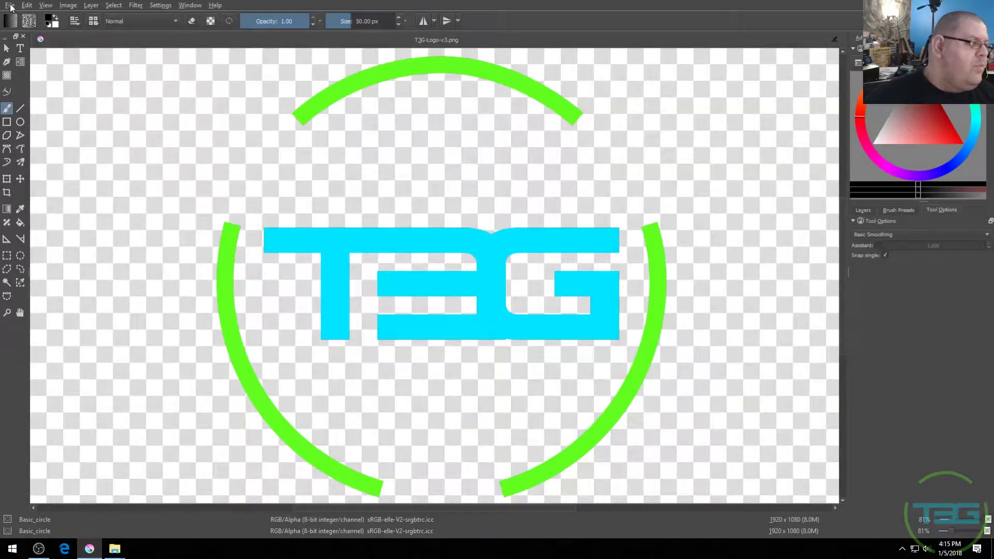
{"action": "left_click", "coordinate": [45, 20]}
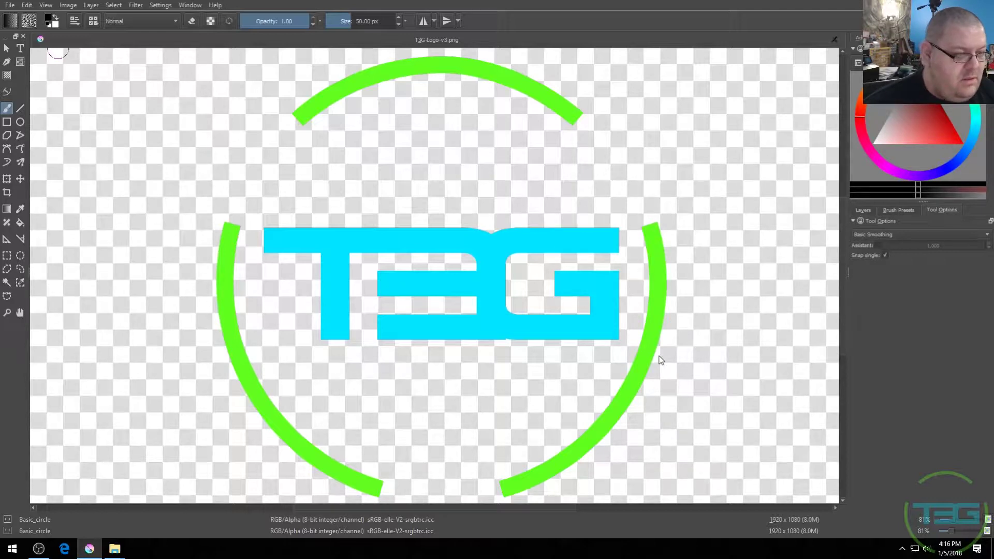
{"action": "key", "text": "ctrl+Tab"}
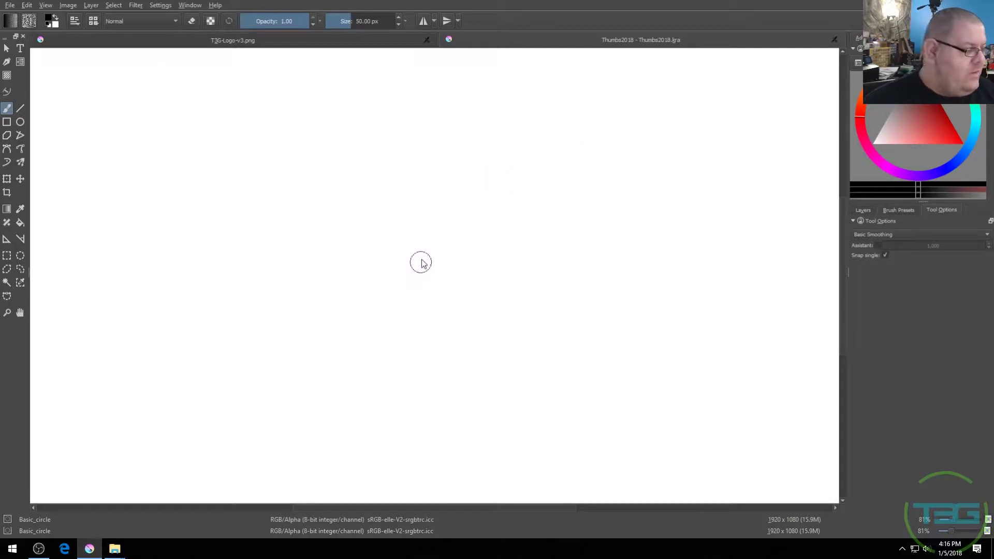
- Zoom to 67% and paste the T3G logo, shrinking it into the top-left corner
{"action": "key", "text": "Escape"}
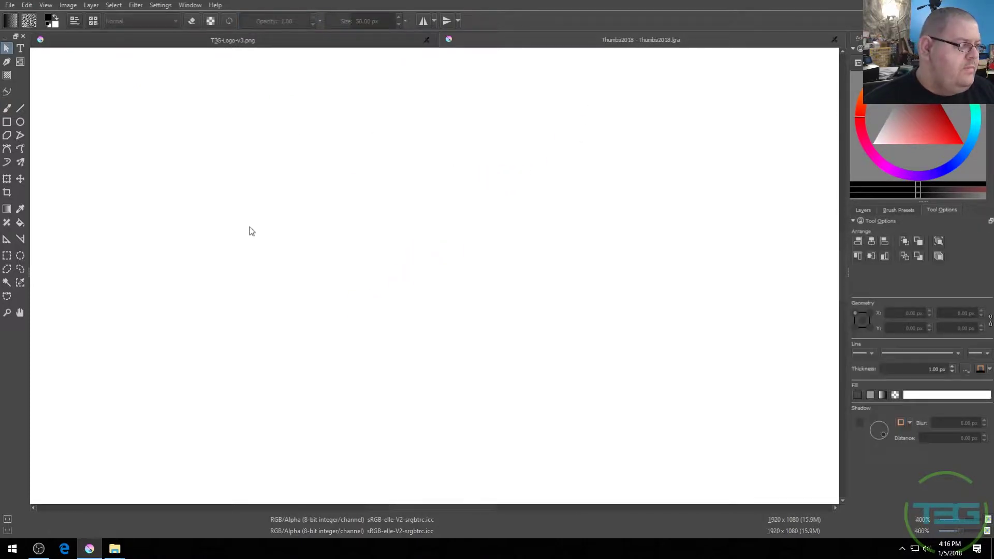
{"action": "key", "text": "minus"}
{"action": "key", "text": "minus"}
{"action": "key", "text": "plus"}
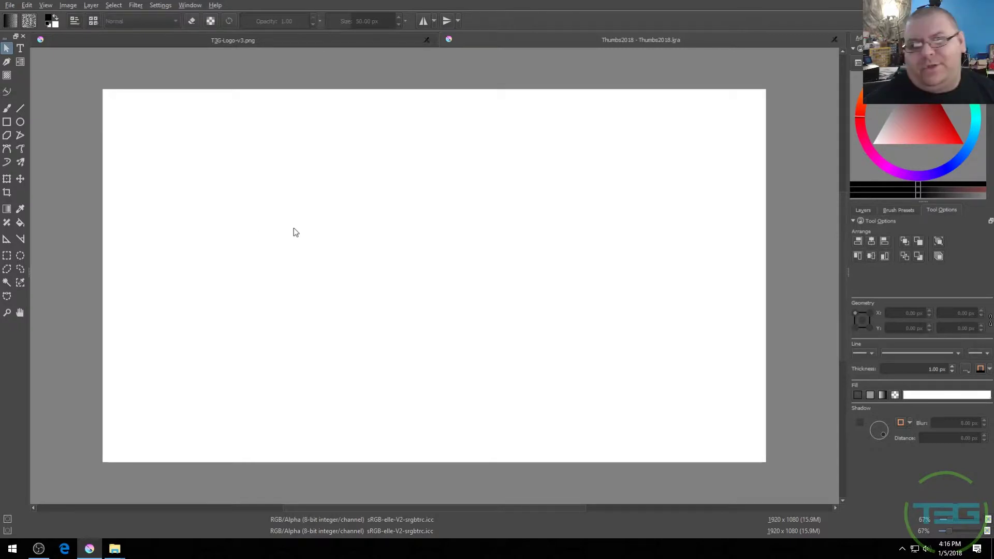
{"action": "left_click", "coordinate": [863, 210]}
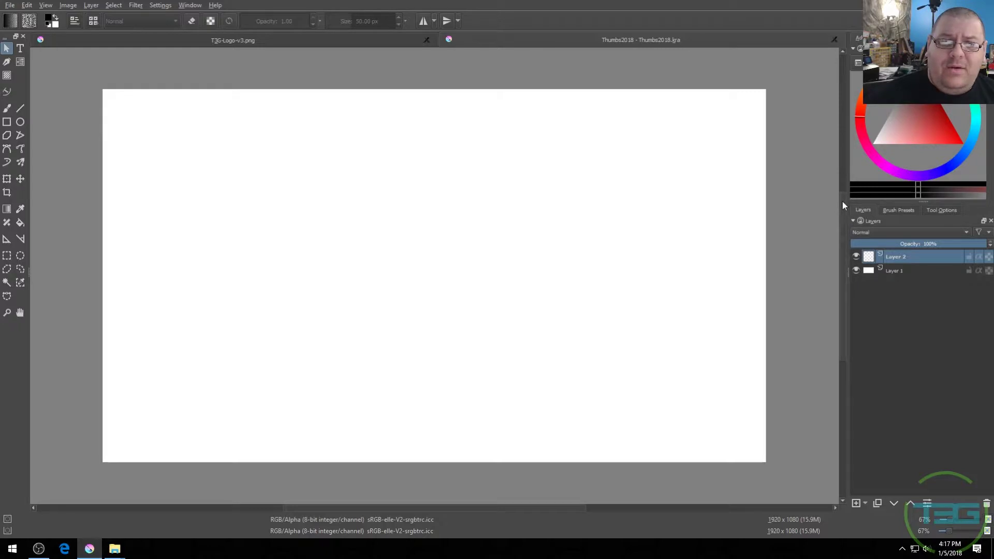
{"action": "key", "text": "ctrl+v"}
{"action": "left_click_drag", "start_coordinate": [383, 401], "coordinate": [200, 129]}
{"action": "key", "text": "Return"}
- With a 5 px green ink pen, draw three connecting lines on the logo badge
{"action": "right_click", "coordinate": [140, 156]}
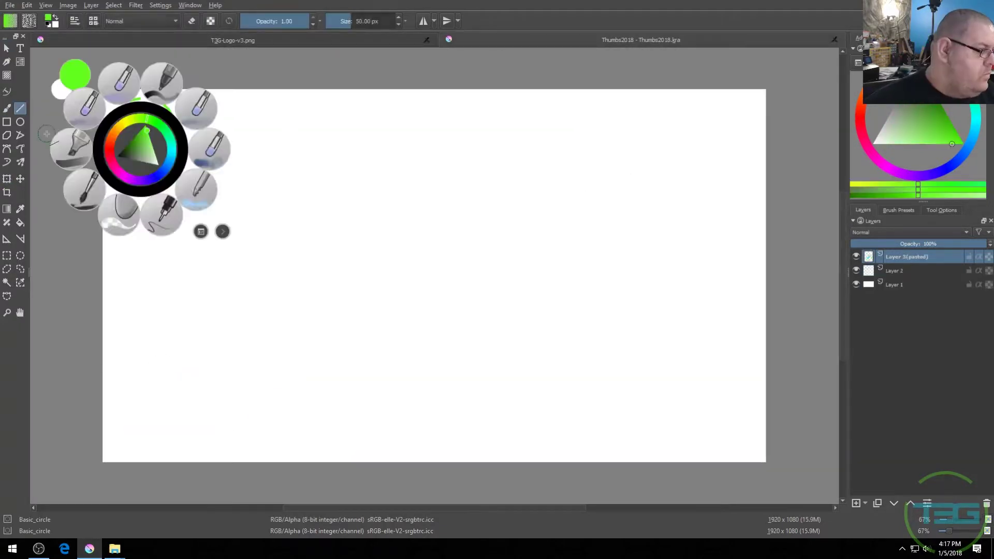
{"action": "left_click", "coordinate": [80, 182]}
{"action": "scroll", "coordinate": [78, 192], "scroll_direction": "down", "scroll_amount": 4}
{"action": "scroll", "coordinate": [102, 151], "scroll_direction": "up", "scroll_amount": 7}
{"action": "key", "text": "["}
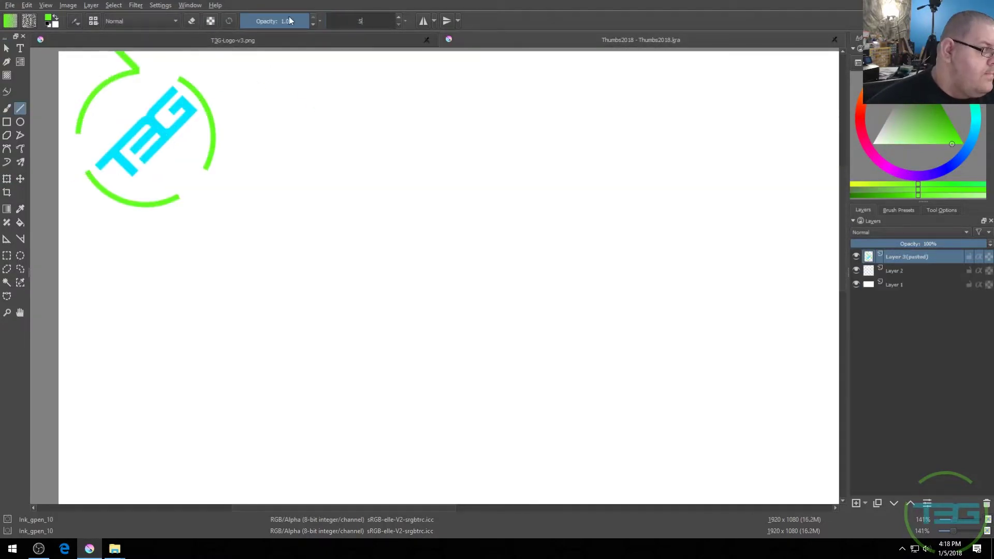
{"action": "scroll", "coordinate": [64, 169], "scroll_direction": "up", "scroll_amount": 3}
{"action": "scroll", "coordinate": [193, 102], "scroll_direction": "up", "scroll_amount": 5}
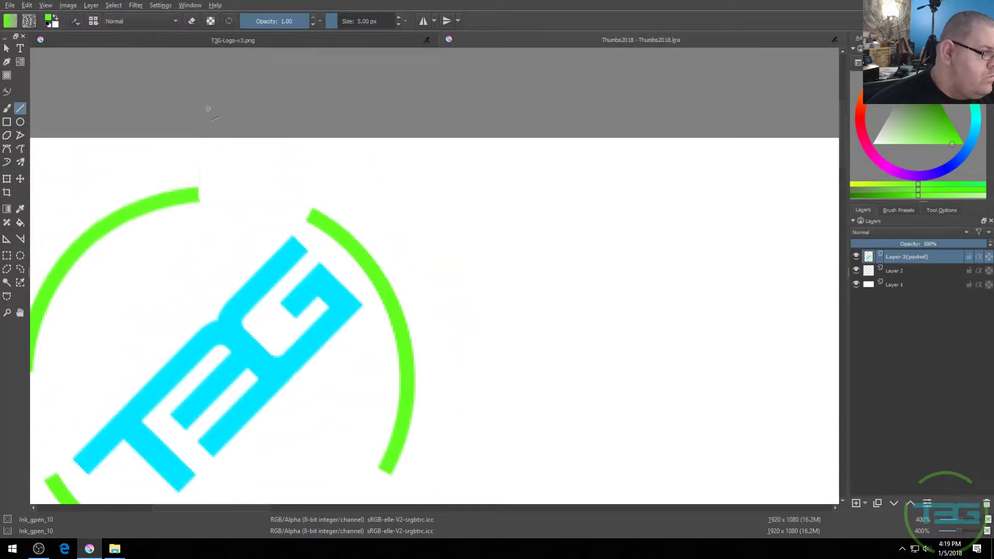
{"action": "left_click_drag", "start_coordinate": [263, 219], "coordinate": [111, 337]}
{"action": "scroll", "coordinate": [110, 337], "scroll_direction": "down", "scroll_amount": 1}
{"action": "left_click_drag", "start_coordinate": [262, 271], "coordinate": [337, 139]}
{"action": "scroll", "coordinate": [338, 139], "scroll_direction": "down", "scroll_amount": 2}
{"action": "left_click_drag", "start_coordinate": [342, 244], "coordinate": [273, 245]}
{"action": "scroll", "coordinate": [274, 245], "scroll_direction": "down", "scroll_amount": 4}
{"action": "scroll", "coordinate": [273, 245], "scroll_direction": "up", "scroll_amount": 3}
{"action": "scroll", "coordinate": [258, 269], "scroll_direction": "down", "scroll_amount": 2}
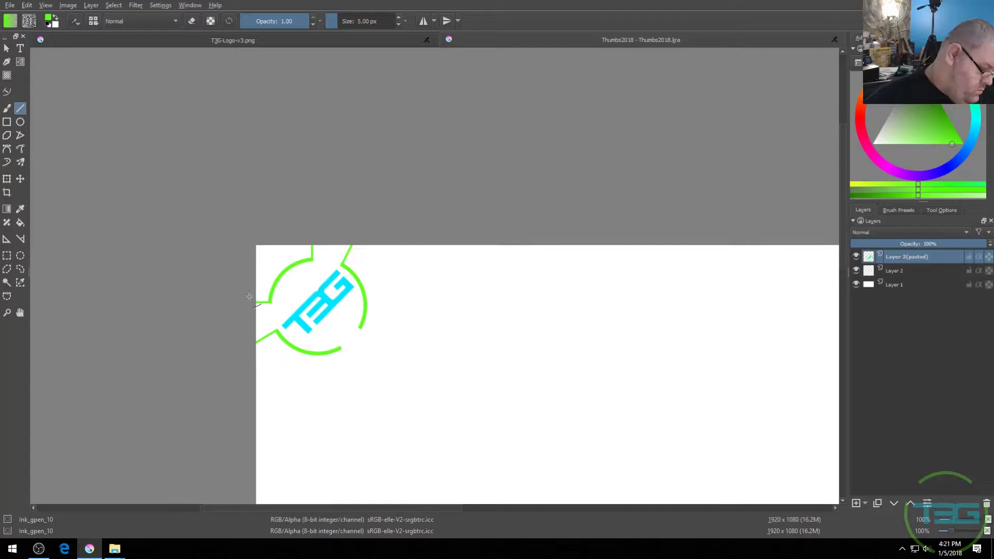
{"action": "scroll", "coordinate": [248, 296], "scroll_direction": "down", "scroll_amount": 1}
- Paste the REVIEW text with no fill, then relabel the duplicated text layer as PLAYS
{"action": "key", "text": "ctrl+v"}
{"action": "left_click", "coordinate": [941, 210]}
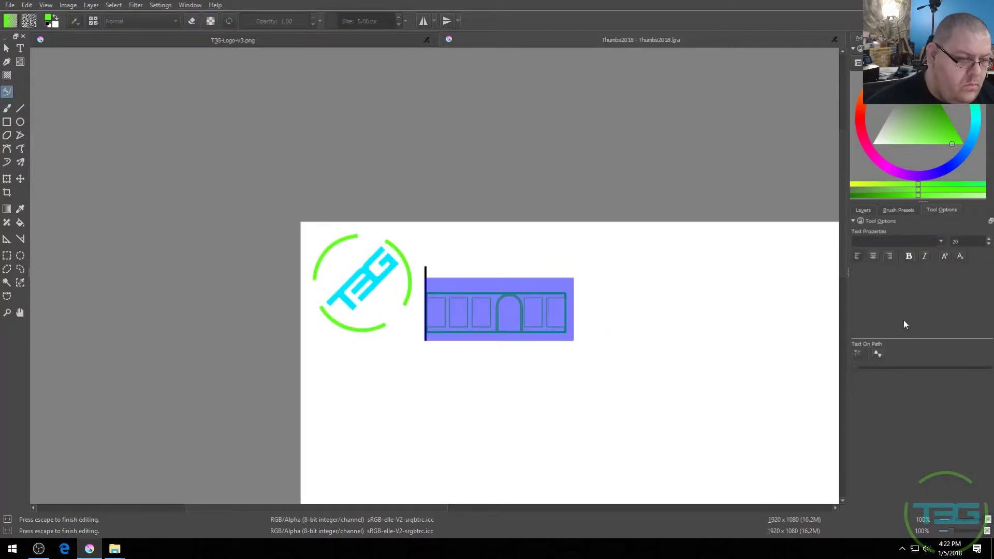
{"action": "left_click", "coordinate": [857, 395]}
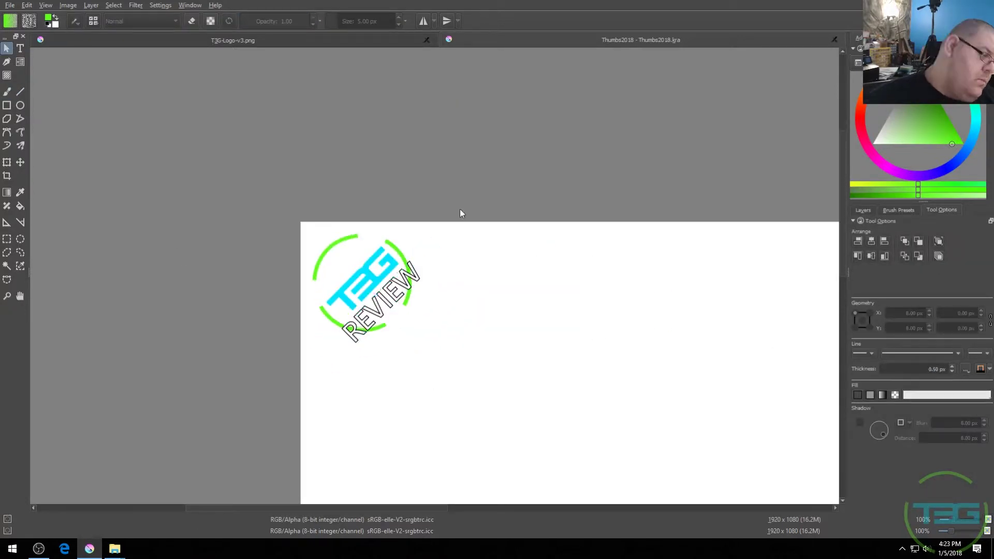
{"action": "left_click", "coordinate": [862, 210]}
{"action": "key", "text": "ctrl+plus"}
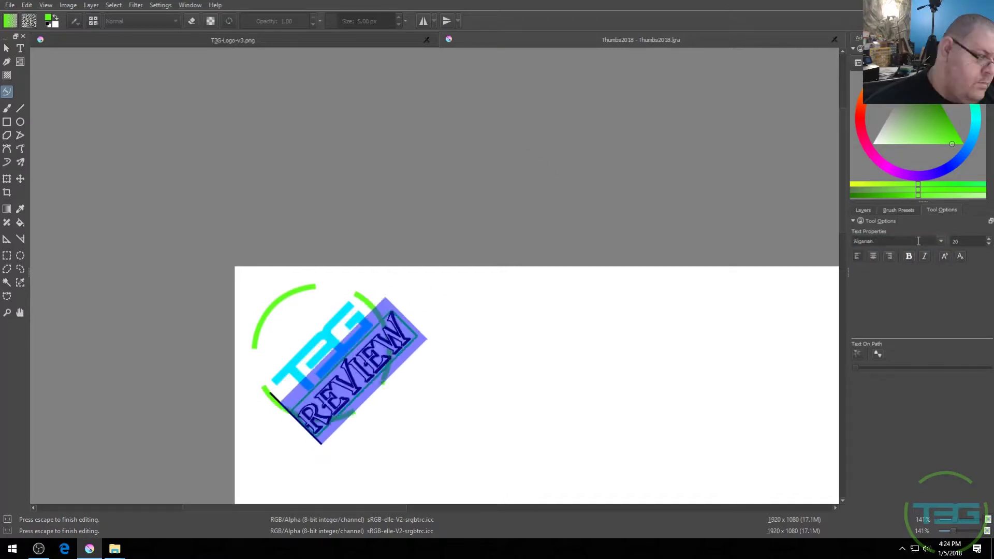
{"action": "left_click", "coordinate": [911, 257]}
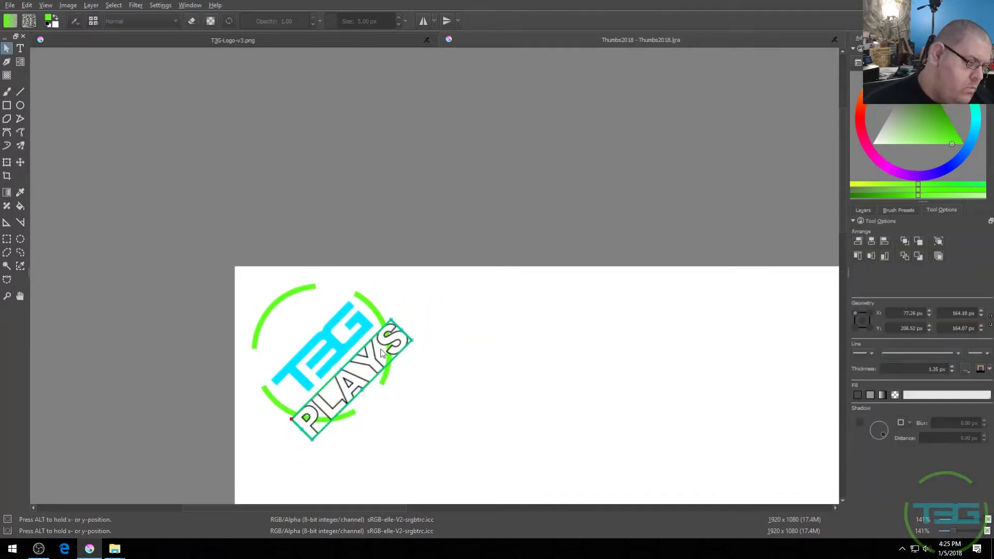
{"action": "double_click", "coordinate": [918, 257]}
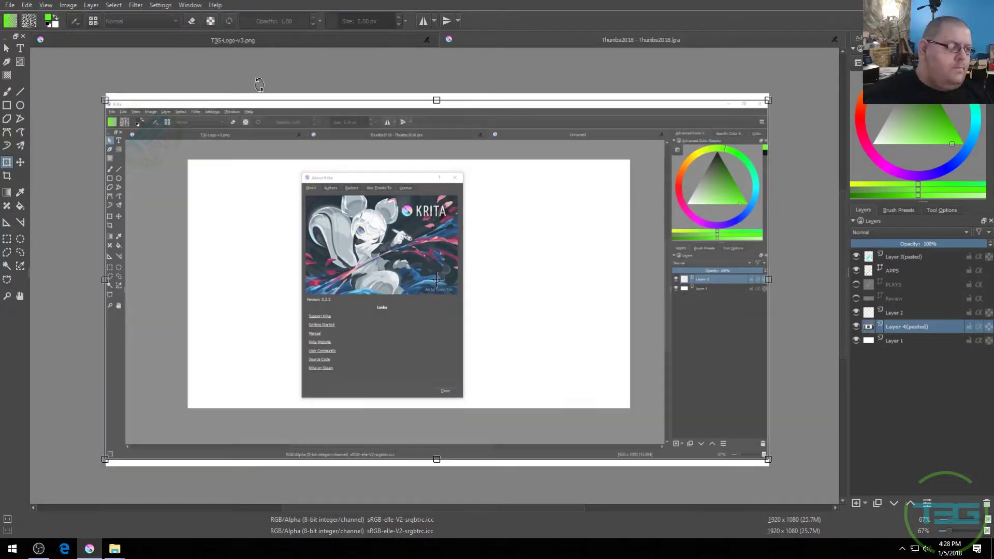
- Add a text box at the bottom right of the thumbnail for the caption
{"action": "left_click_drag", "start_coordinate": [482, 394], "coordinate": [765, 466]}
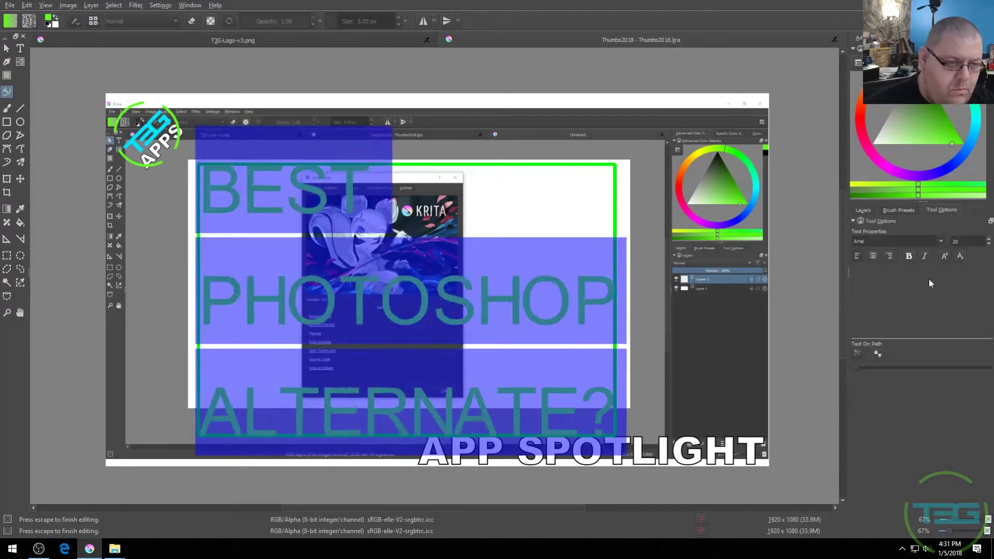
{"action": "scroll", "coordinate": [910, 242], "scroll_direction": "down", "scroll_amount": 3}
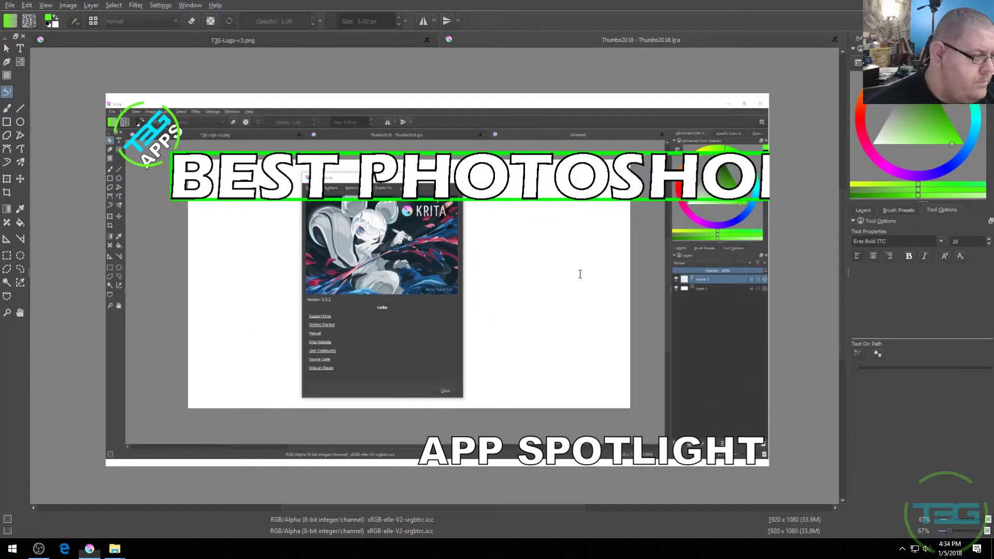
{"action": "left_click", "coordinate": [903, 313]}
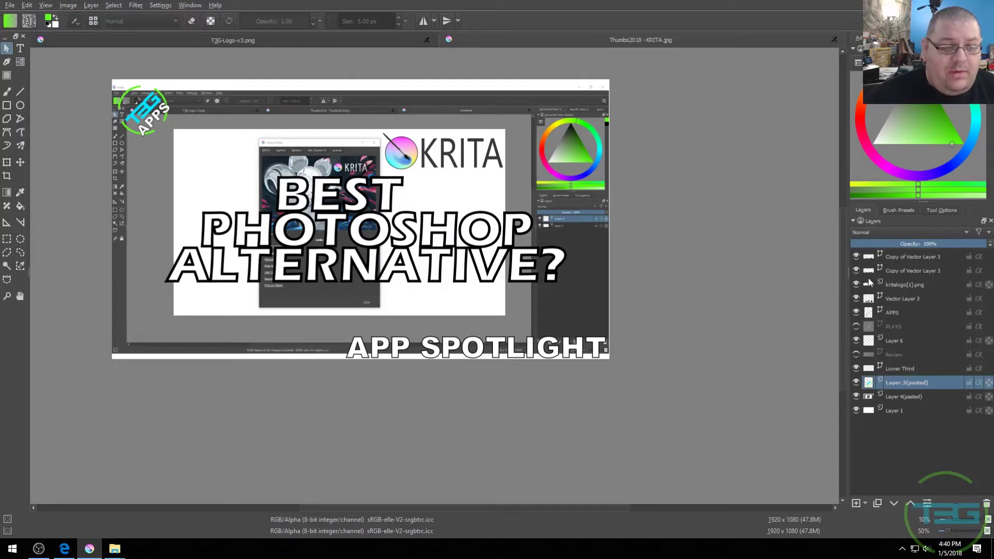
- Rename the three Vector Layer 3 title layers to 'title 2', 'title' and 'title 3'
{"action": "left_click", "coordinate": [924, 271]}
{"action": "double_click", "coordinate": [908, 274]}
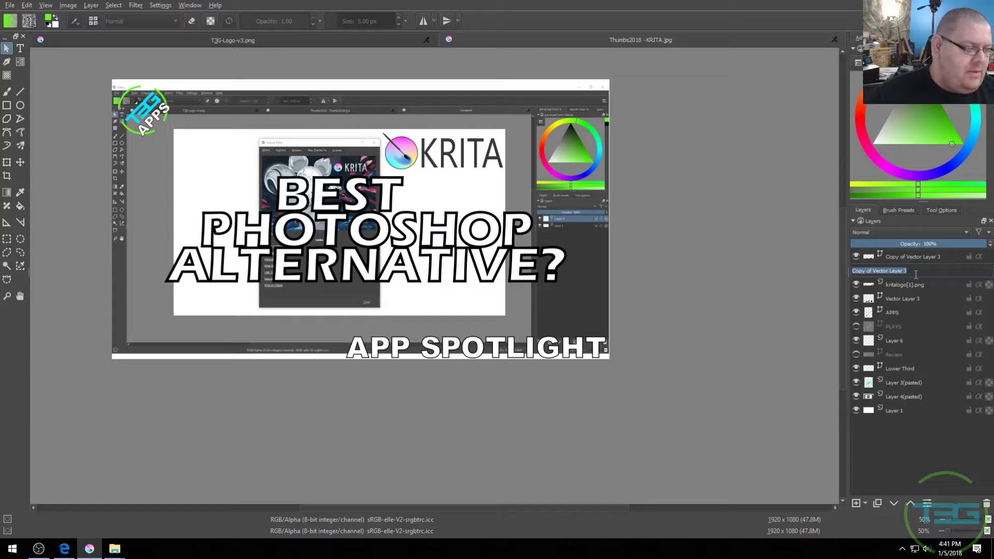
{"action": "type", "text": "photosho"}
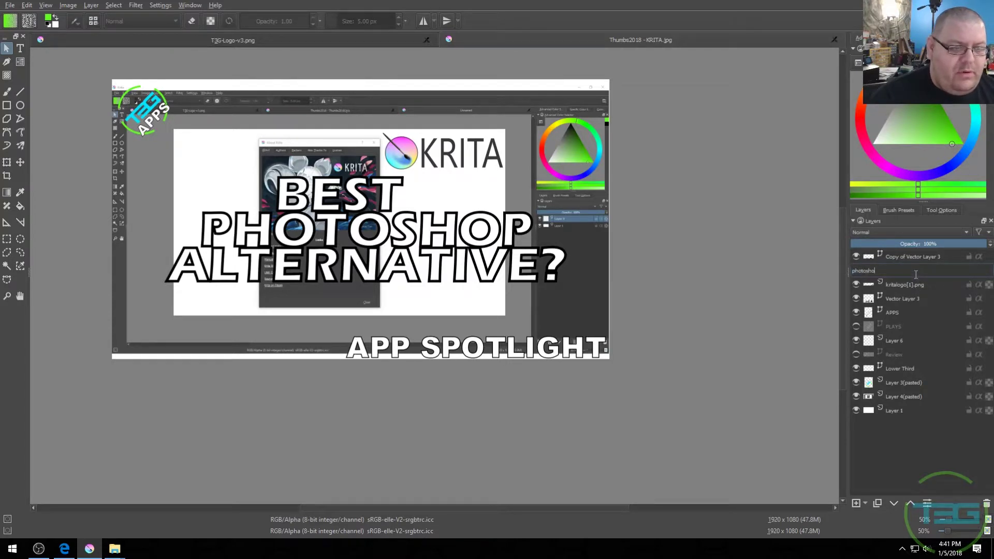
{"action": "type", "text": "p"}
{"action": "key", "text": "Return"}
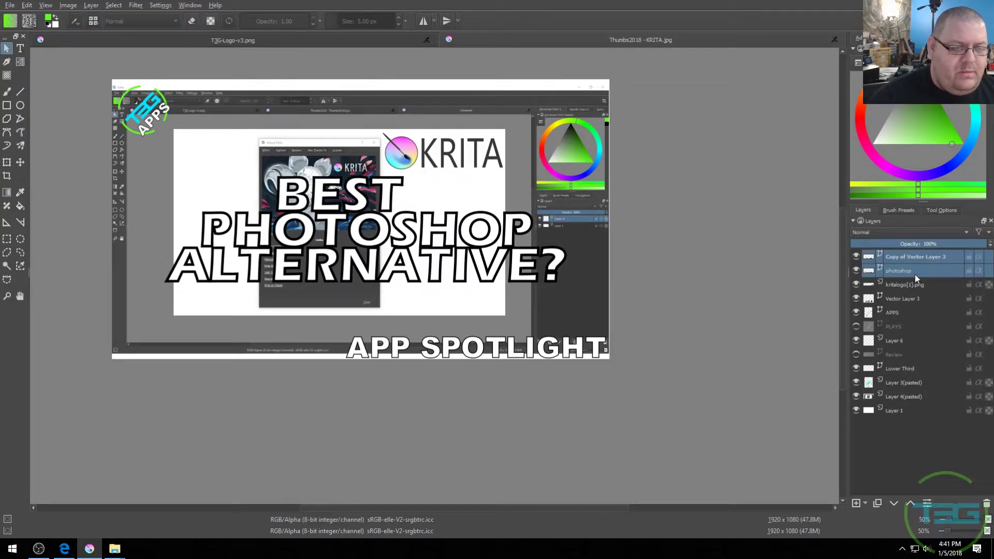
{"action": "double_click", "coordinate": [914, 274]}
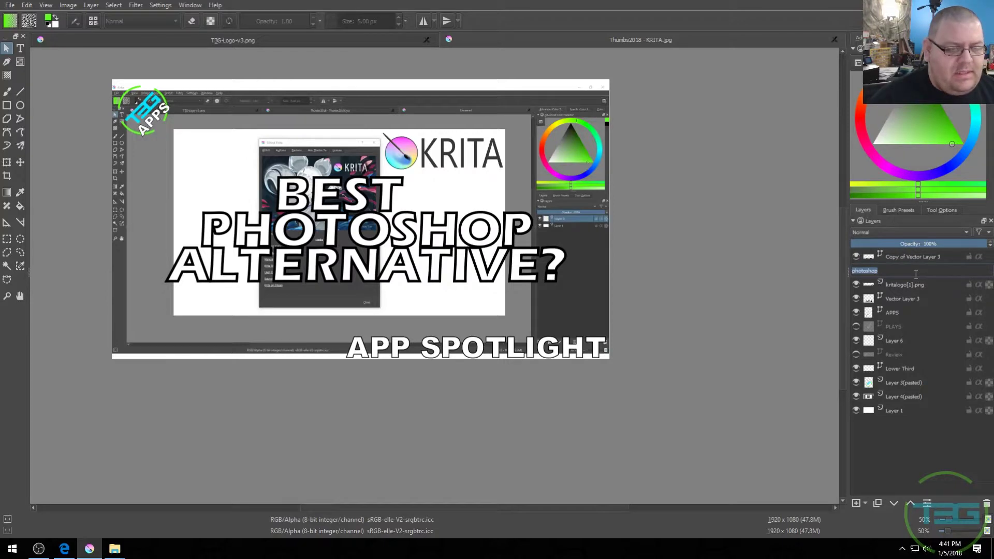
{"action": "type", "text": "title 2"}
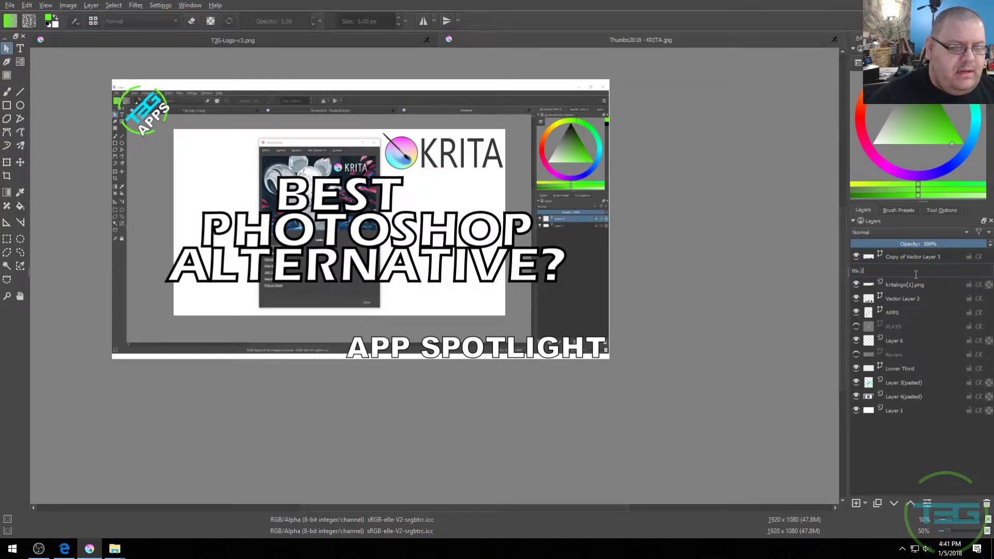
{"action": "key", "text": "Return"}
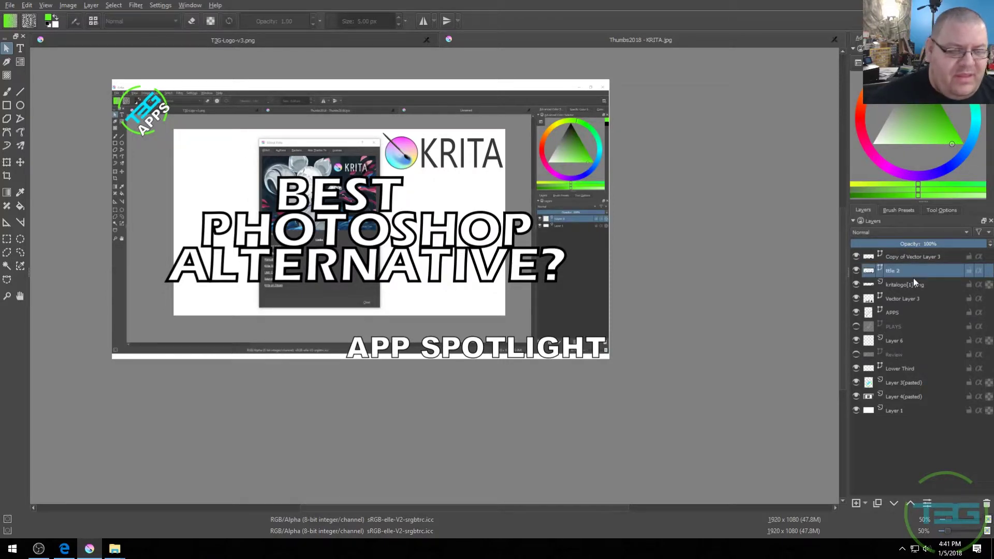
{"action": "double_click", "coordinate": [902, 299]}
{"action": "type", "text": "tit"}
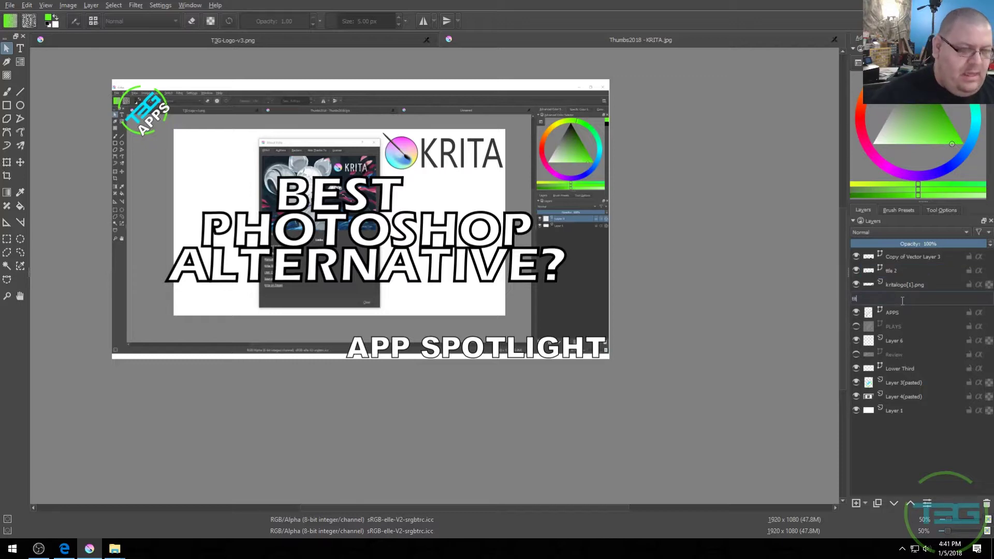
{"action": "type", "text": "le"}
{"action": "key", "text": "Return"}
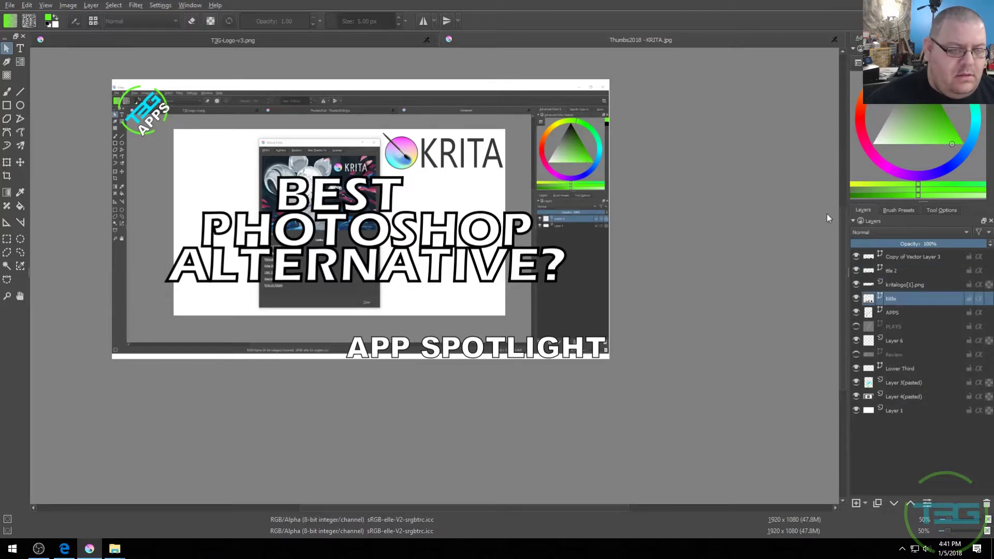
{"action": "double_click", "coordinate": [900, 255]}
{"action": "type", "text": "title 3"}
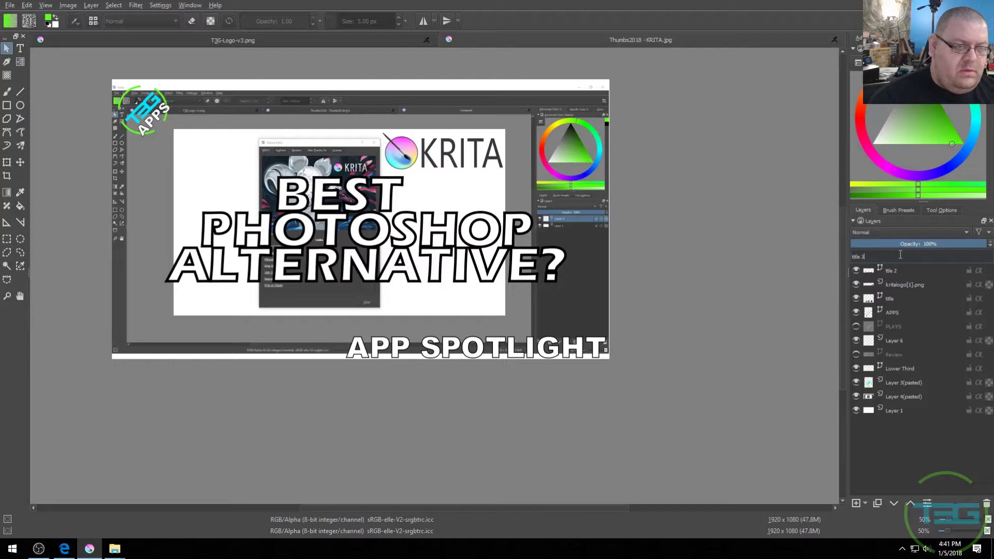
{"action": "key", "text": "Return"}
- Erase the kritalogo and screenshot layers, and rename Lower Third to 'app spotlight'
{"action": "left_click", "coordinate": [916, 285]}
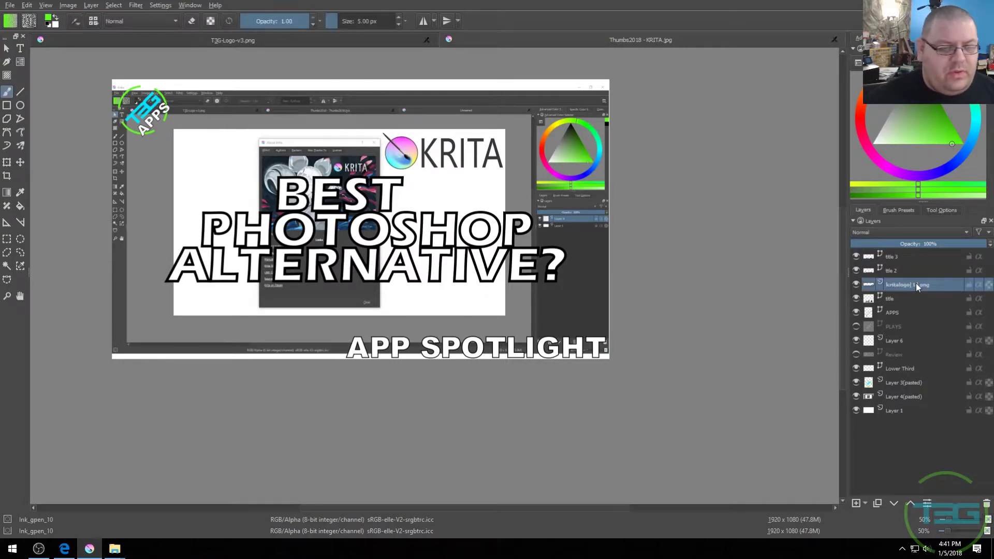
{"action": "key", "text": "Delete"}
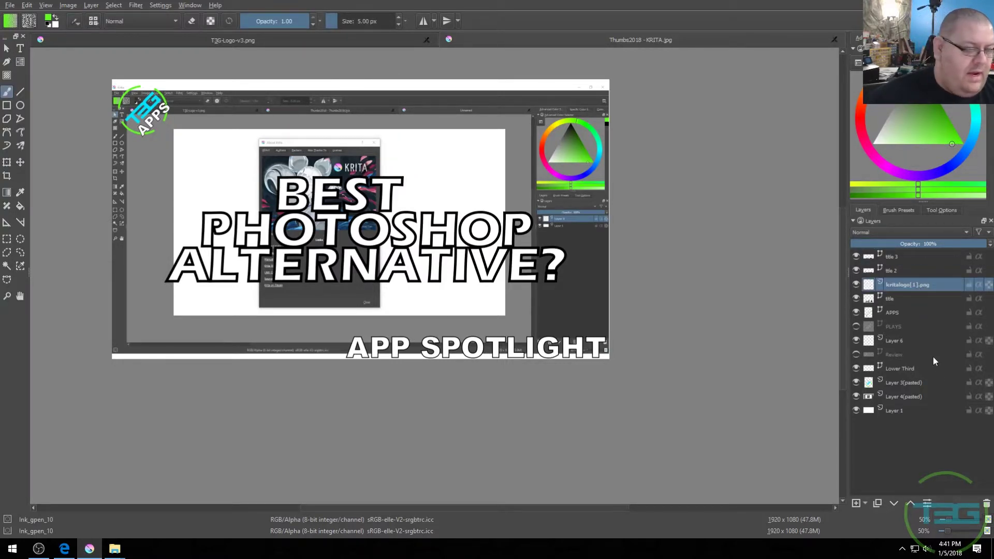
{"action": "left_click", "coordinate": [922, 400]}
{"action": "key", "text": "Delete"}
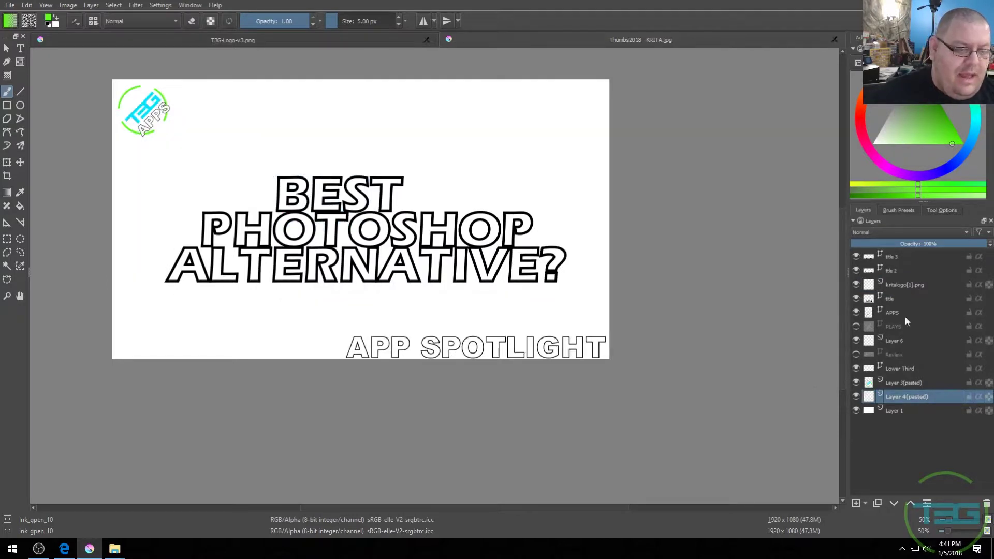
{"action": "double_click", "coordinate": [896, 367]}
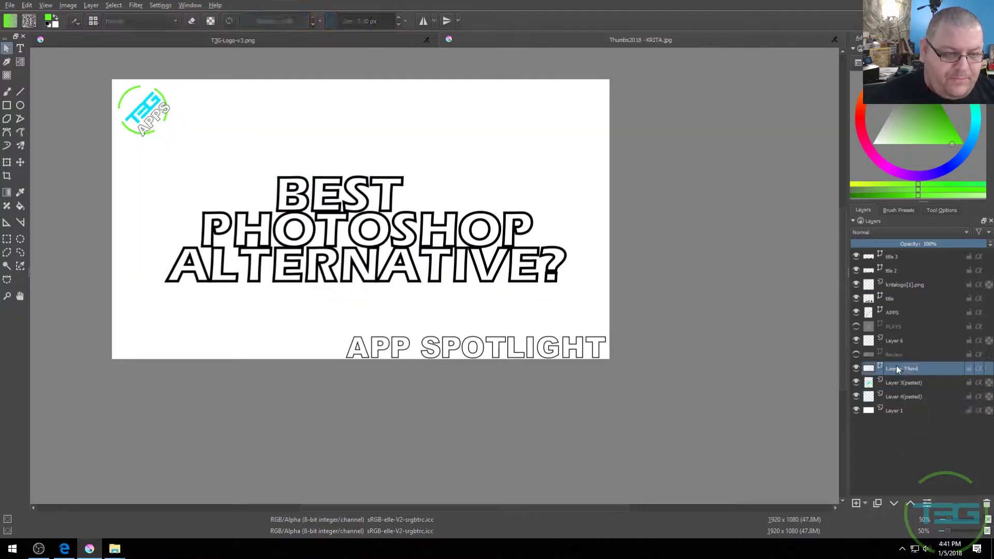
{"action": "type", "text": "ap"}
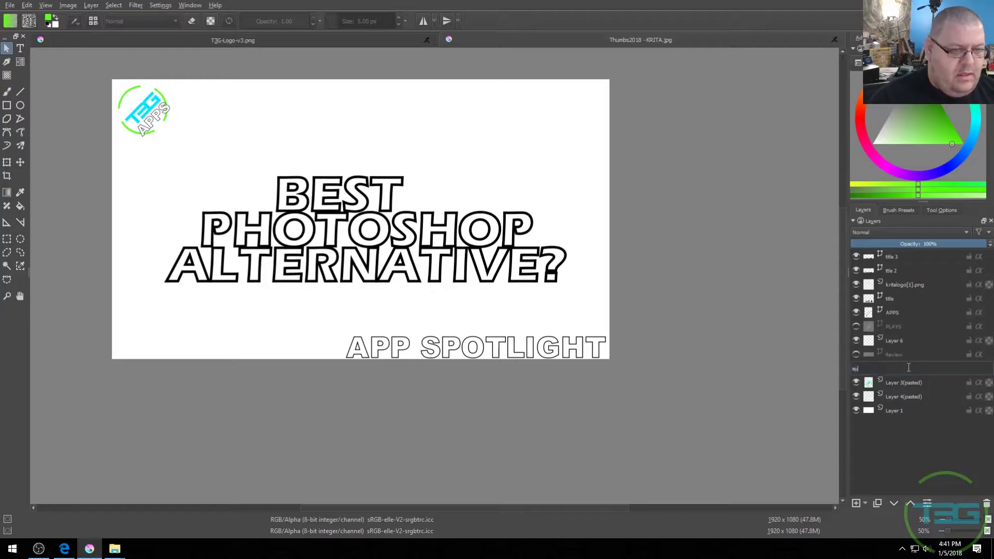
{"action": "type", "text": "p spotlightg"}
{"action": "key", "text": "Return"}
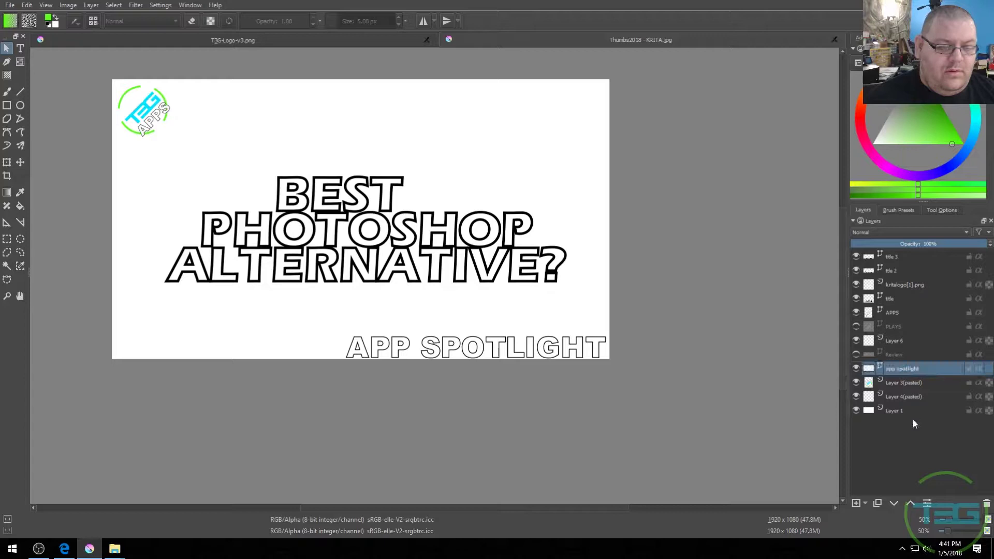
- Hide the app spotlight and APPS layers and make the PLAYS layer visible
{"action": "left_click", "coordinate": [857, 369]}
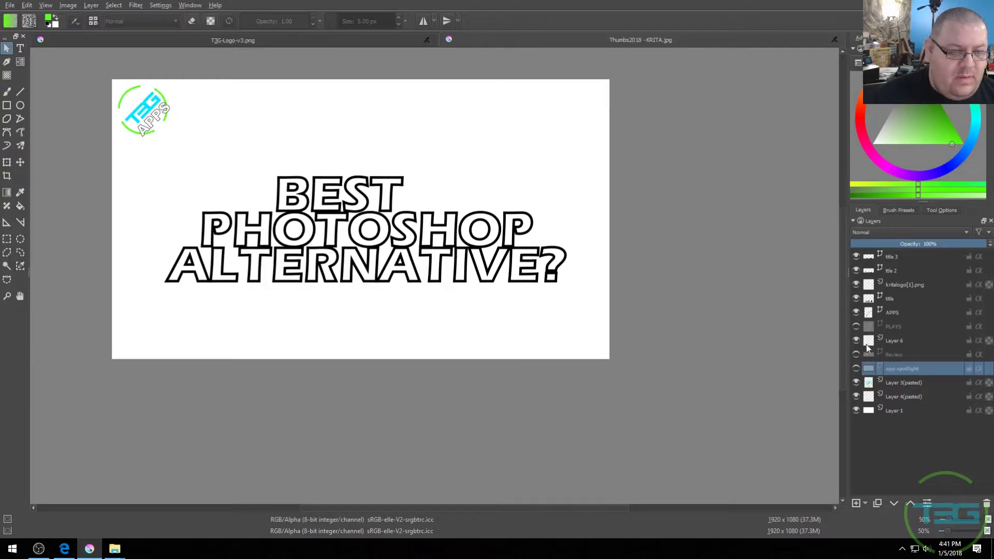
{"action": "left_click", "coordinate": [857, 312]}
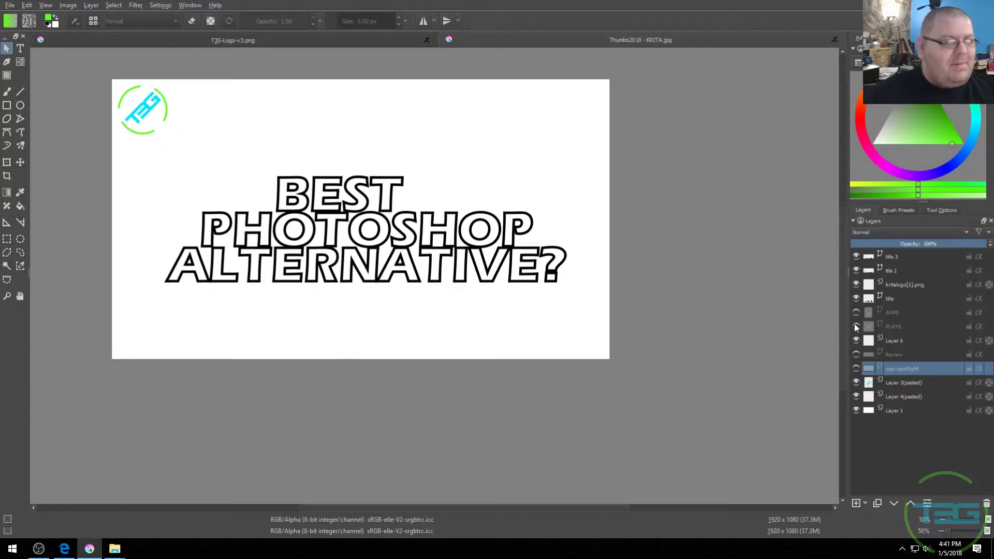
{"action": "left_click", "coordinate": [857, 328]}
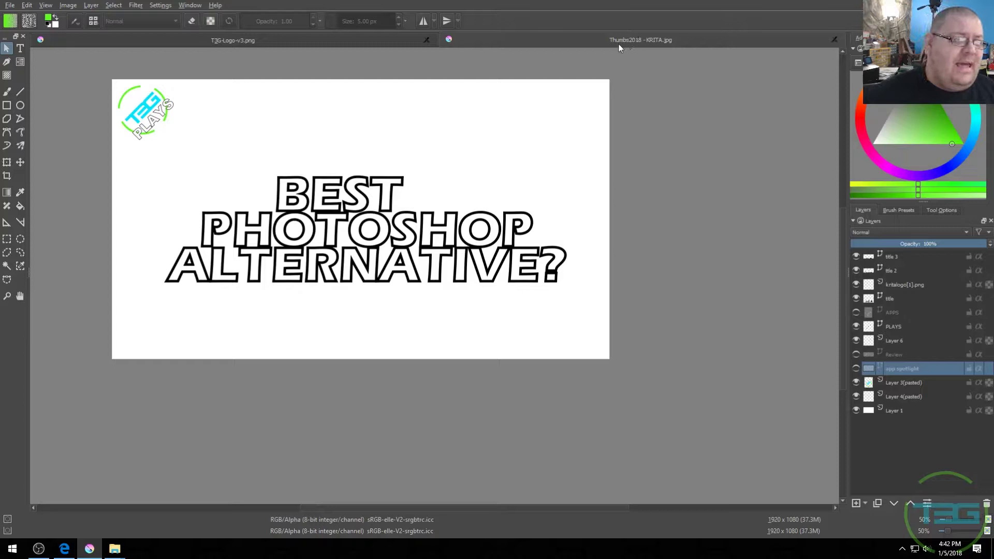
- On T3G-Logo-v3.png, reapply the last filter, compare with undo, and keep it applied
{"action": "left_click", "coordinate": [334, 37]}
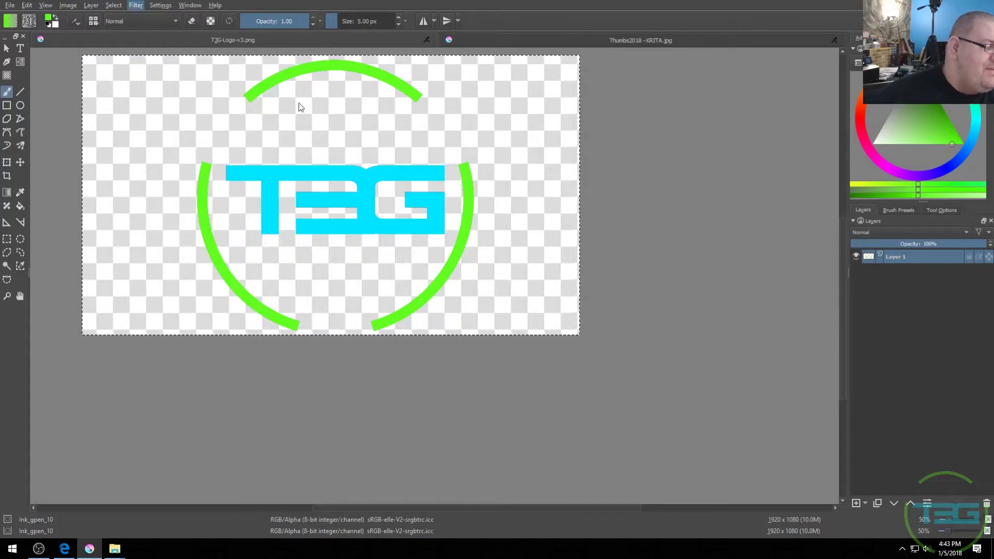
{"action": "key", "text": "ctrl+f"}
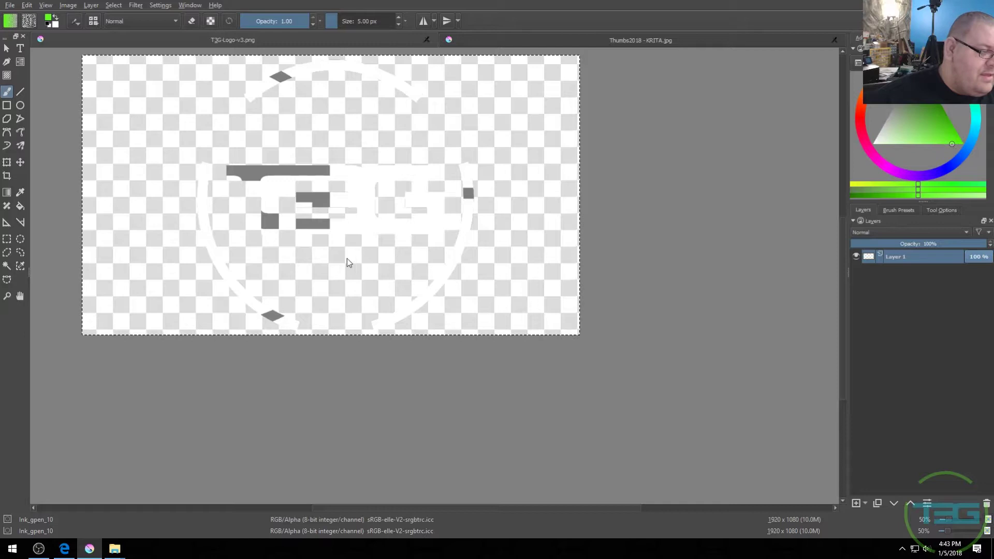
{"action": "key", "text": "ctrl+z"}
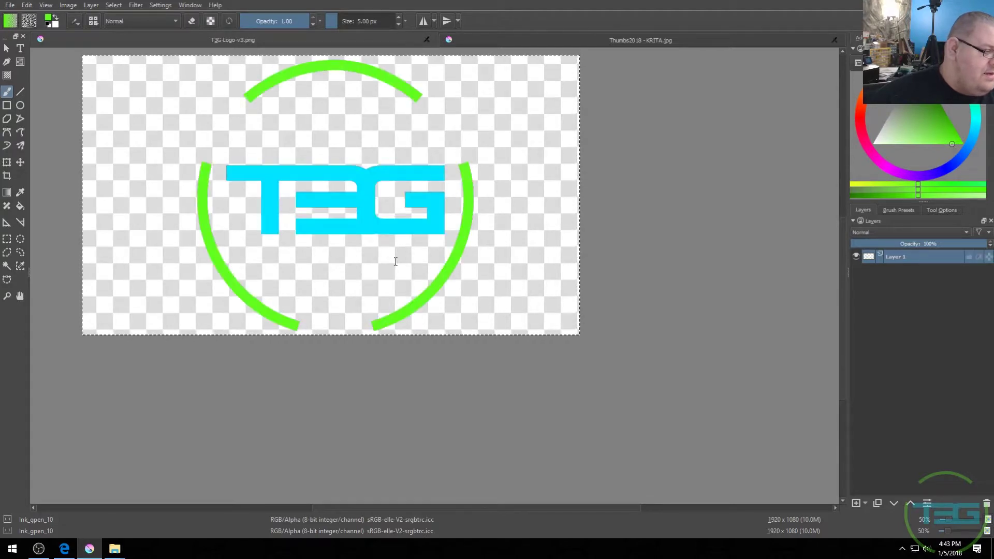
{"action": "key", "text": "ctrl+f"}
{"action": "key", "text": "ctrl+z"}
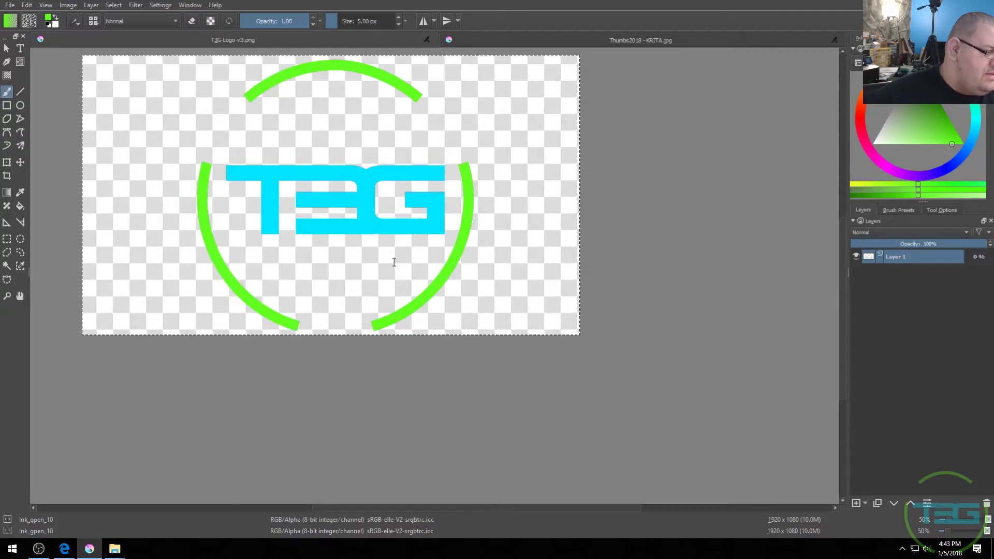
{"action": "key", "text": "ctrl+f"}
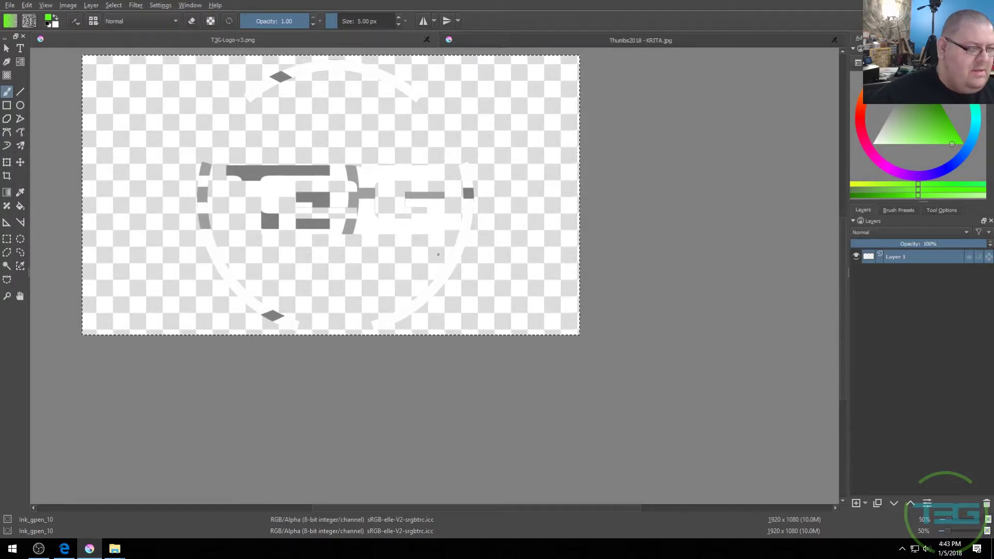
{"action": "scroll", "coordinate": [438, 254], "scroll_direction": "down", "scroll_amount": 3}
{"action": "scroll", "coordinate": [389, 202], "scroll_direction": "up", "scroll_amount": 4}
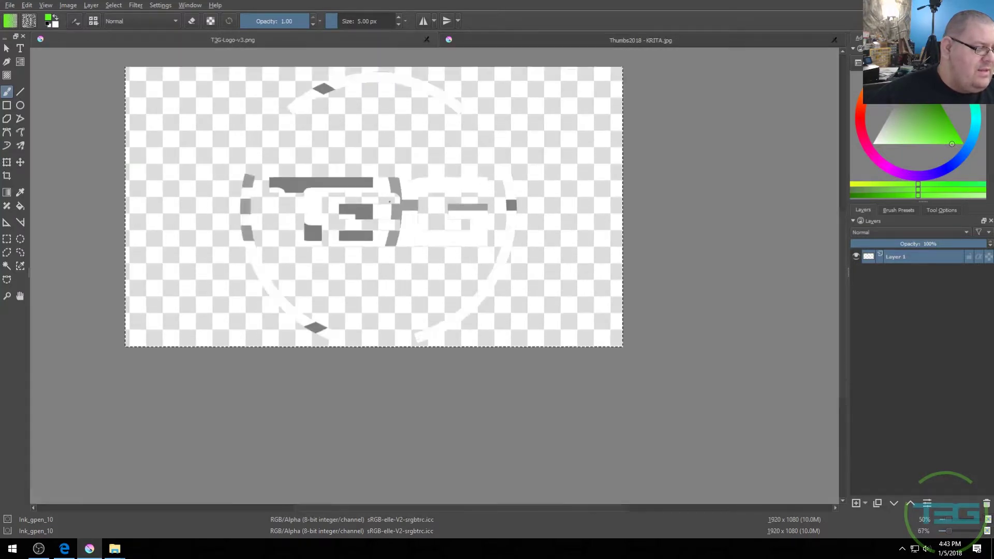
{"action": "scroll", "coordinate": [389, 202], "scroll_direction": "down", "scroll_amount": 3}
{"action": "scroll", "coordinate": [390, 201], "scroll_direction": "up", "scroll_amount": 2}
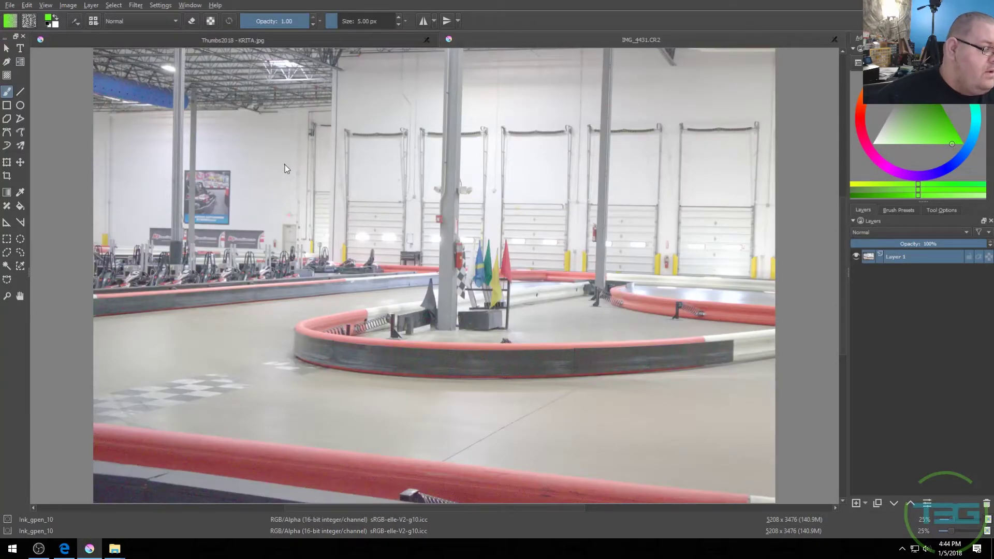
- Scroll over the go-kart track photo to inspect it
{"action": "scroll", "coordinate": [279, 151], "scroll_direction": "down", "scroll_amount": 2}
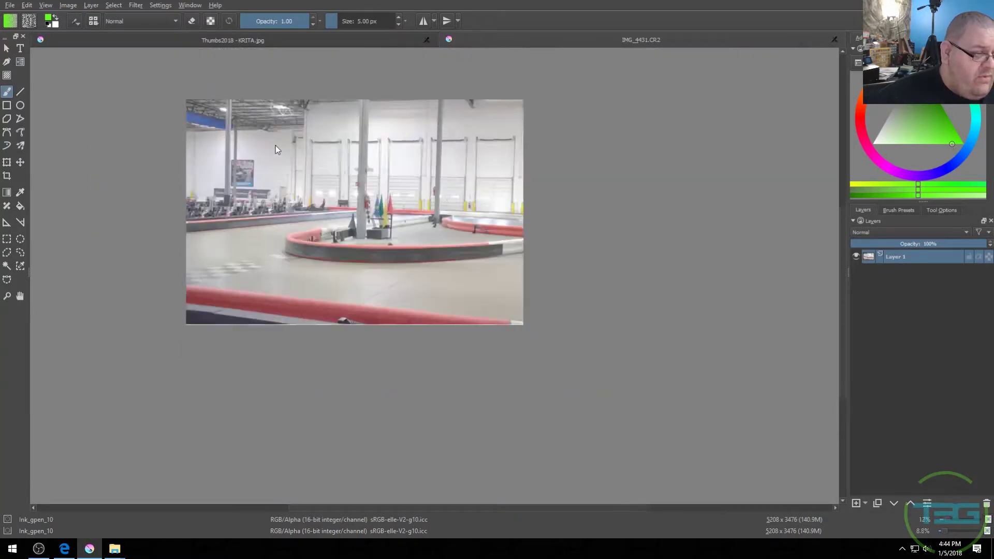
{"action": "scroll", "coordinate": [275, 145], "scroll_direction": "up", "scroll_amount": 1}
{"action": "scroll", "coordinate": [199, 51], "scroll_direction": "up", "scroll_amount": 1}
{"action": "scroll", "coordinate": [198, 51], "scroll_direction": "down", "scroll_amount": 1}
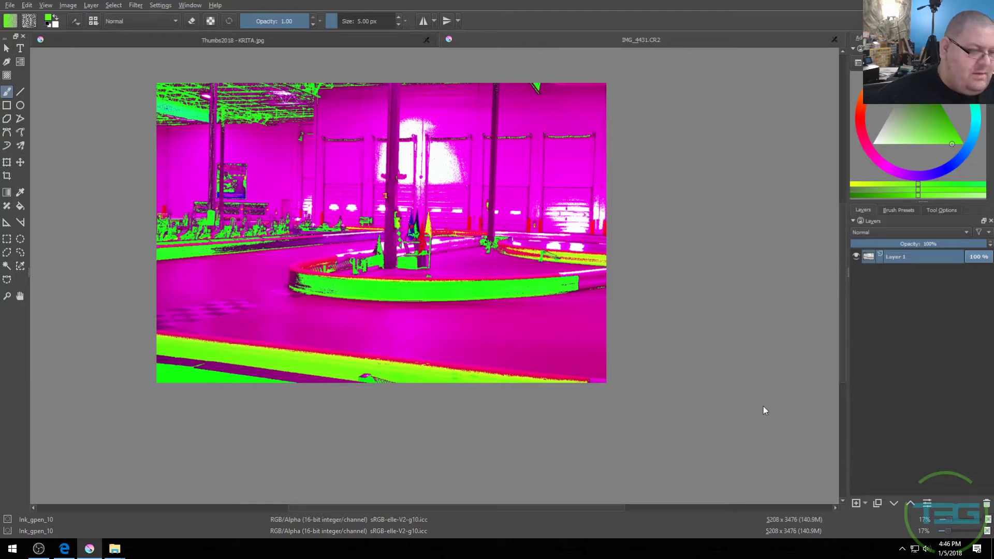
- Undo the magenta and green filter to restore the go-kart photo's original colours
{"action": "key", "text": "ctrl+z"}
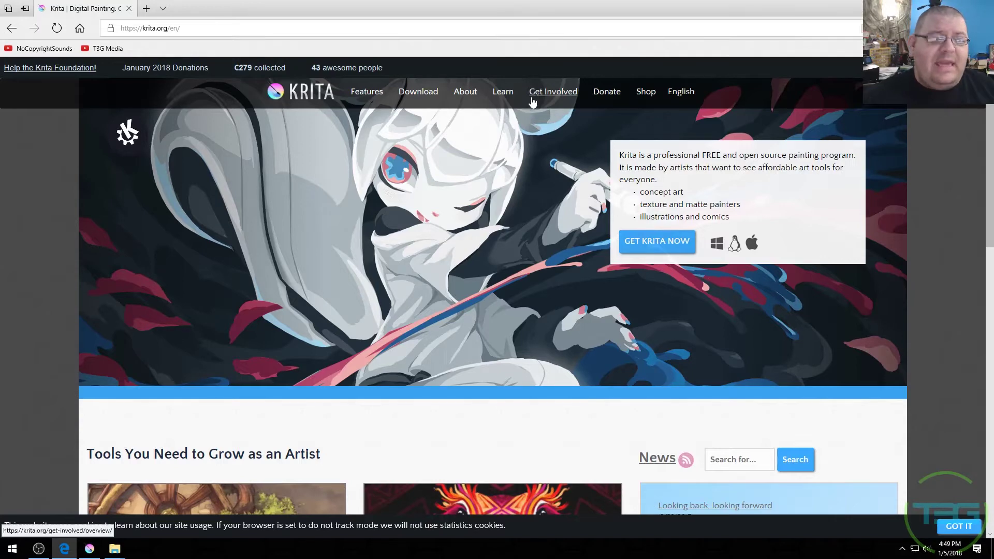
{"action": "left_click", "coordinate": [553, 91]}
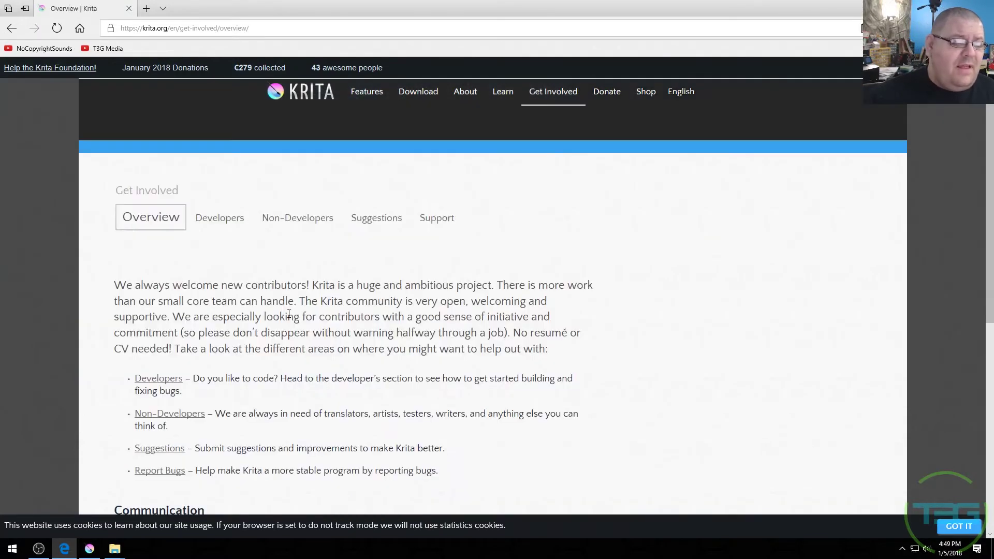
{"action": "scroll", "coordinate": [288, 313], "scroll_direction": "down", "scroll_amount": 1}
{"action": "scroll", "coordinate": [289, 313], "scroll_direction": "down", "scroll_amount": 2}
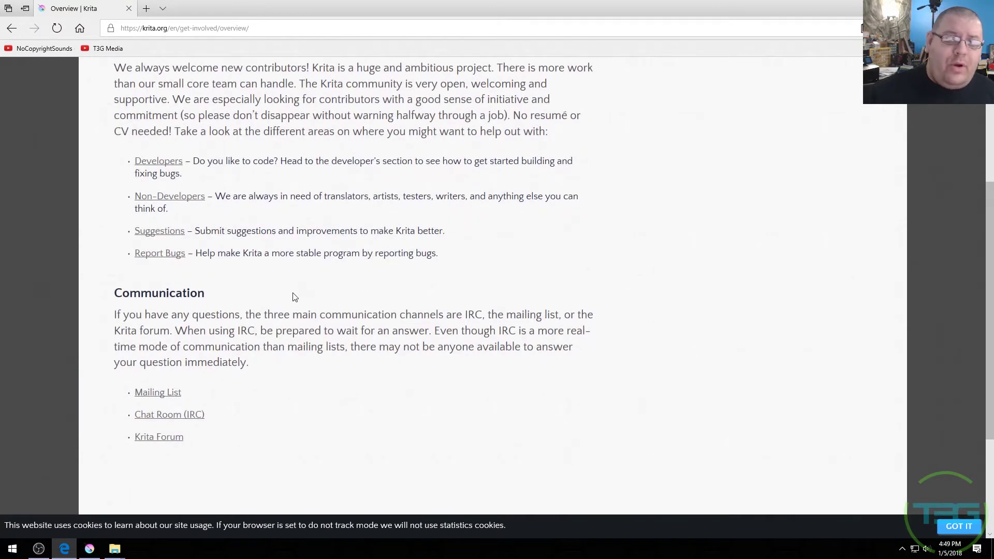
{"action": "scroll", "coordinate": [301, 293], "scroll_direction": "up", "scroll_amount": 3}
{"action": "scroll", "coordinate": [302, 291], "scroll_direction": "up", "scroll_amount": 1}
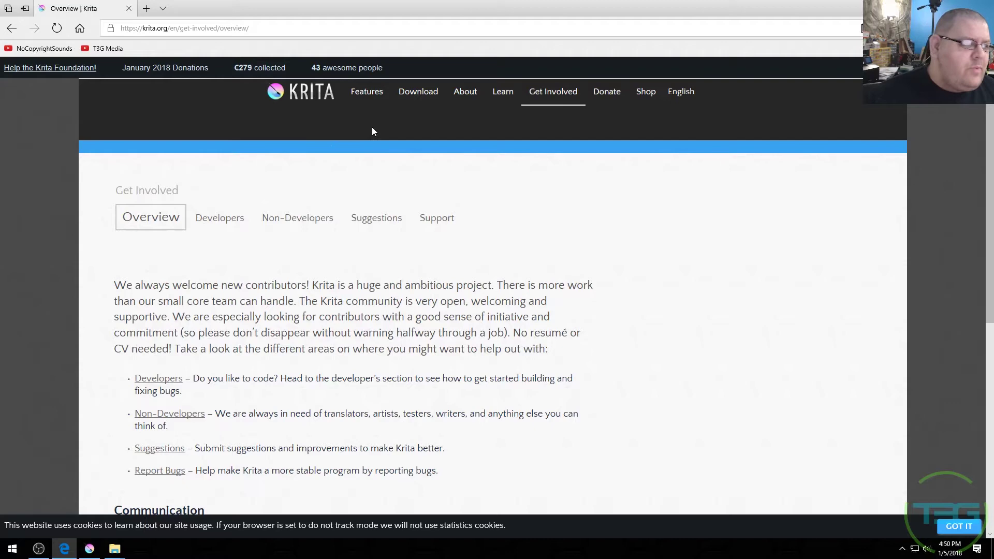
{"action": "key", "text": "alt+Left"}
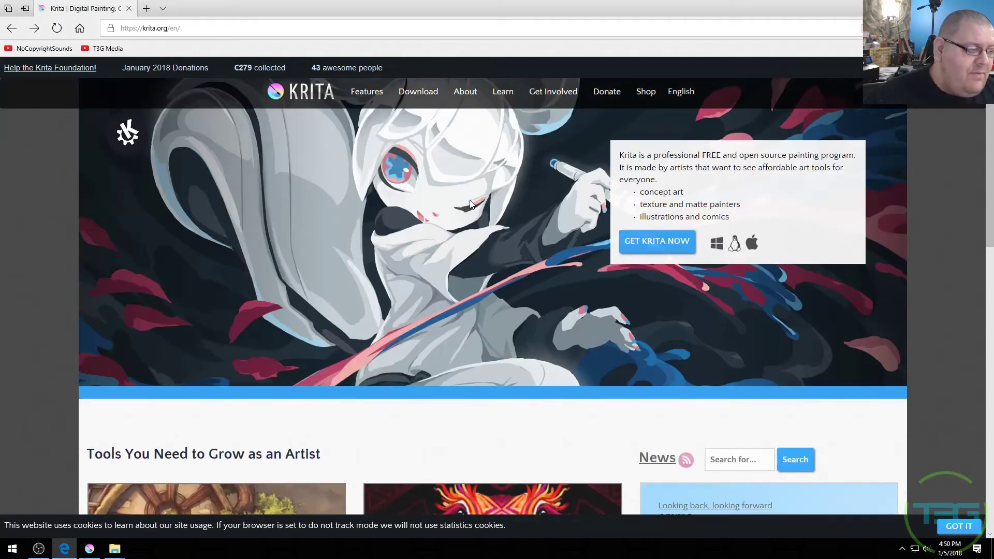
{"action": "scroll", "coordinate": [364, 322], "scroll_direction": "down", "scroll_amount": 4}
- Go to the Krita documentation site and open the Animation page of the user manual
{"action": "left_click", "coordinate": [443, 335]}
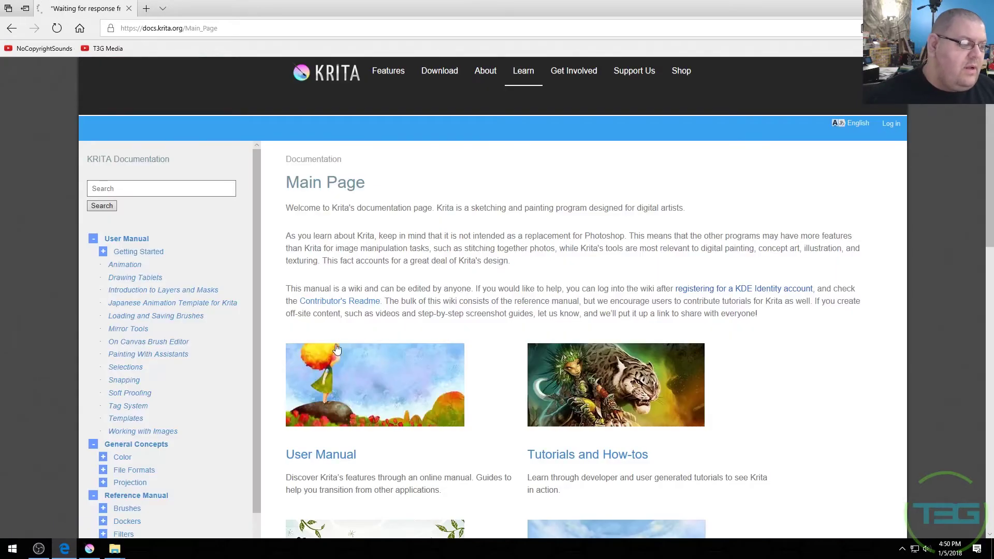
{"action": "scroll", "coordinate": [321, 337], "scroll_direction": "down", "scroll_amount": 5}
{"action": "scroll", "coordinate": [292, 344], "scroll_direction": "down", "scroll_amount": 5}
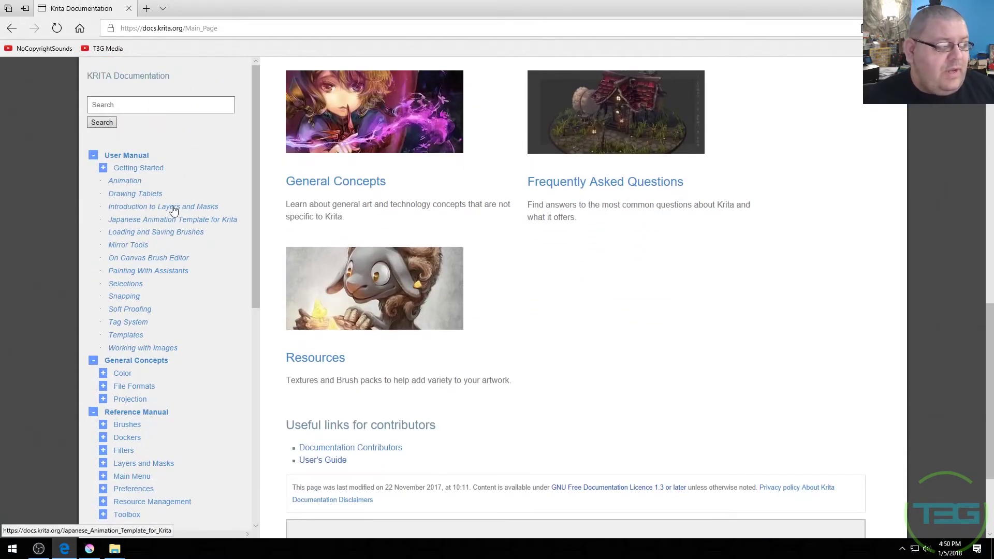
{"action": "left_click", "coordinate": [131, 181]}
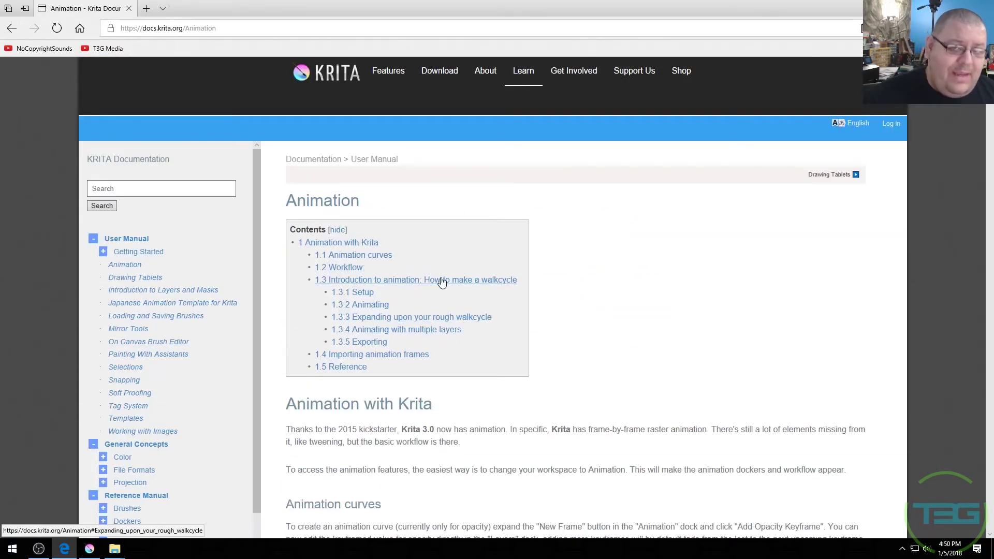
- Scroll through the Animation manual page to read its walkcycle tutorial contents
{"action": "scroll", "coordinate": [466, 300], "scroll_direction": "down", "scroll_amount": 10}
{"action": "scroll", "coordinate": [487, 300], "scroll_direction": "down", "scroll_amount": 3}
{"action": "scroll", "coordinate": [492, 295], "scroll_direction": "up", "scroll_amount": 1}
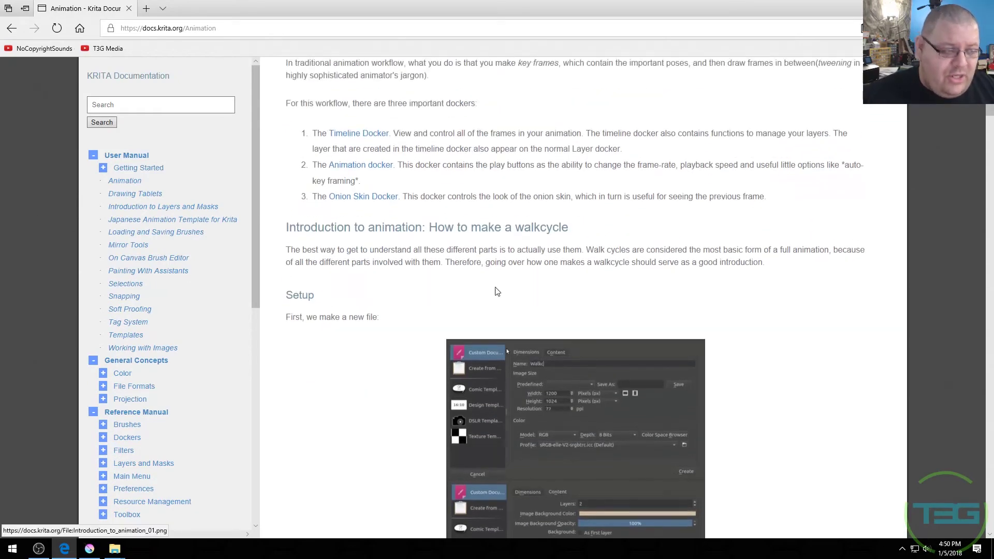
{"action": "scroll", "coordinate": [496, 291], "scroll_direction": "down", "scroll_amount": 12}
{"action": "scroll", "coordinate": [500, 294], "scroll_direction": "down", "scroll_amount": 20}
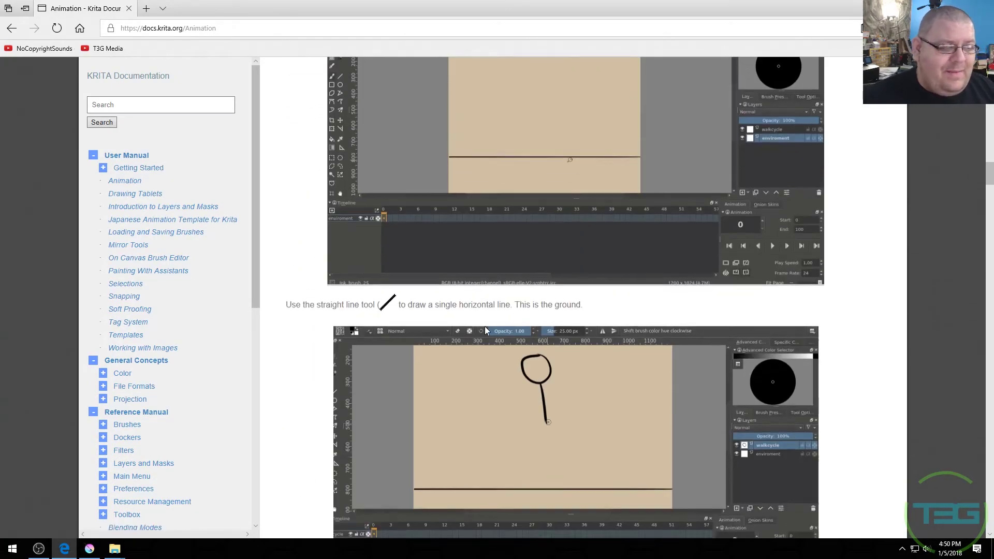
{"action": "scroll", "coordinate": [483, 334], "scroll_direction": "down", "scroll_amount": 20}
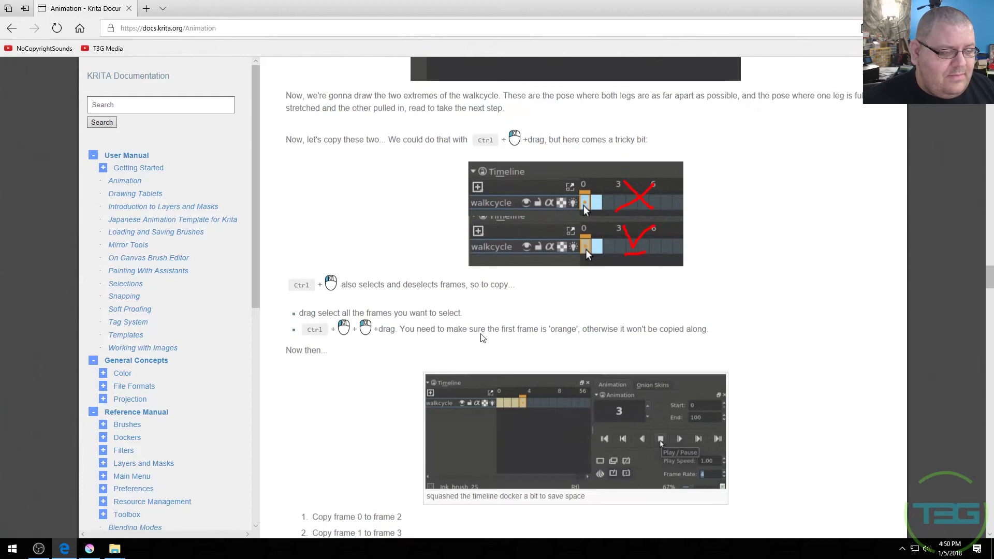
{"action": "scroll", "coordinate": [482, 338], "scroll_direction": "down", "scroll_amount": 20}
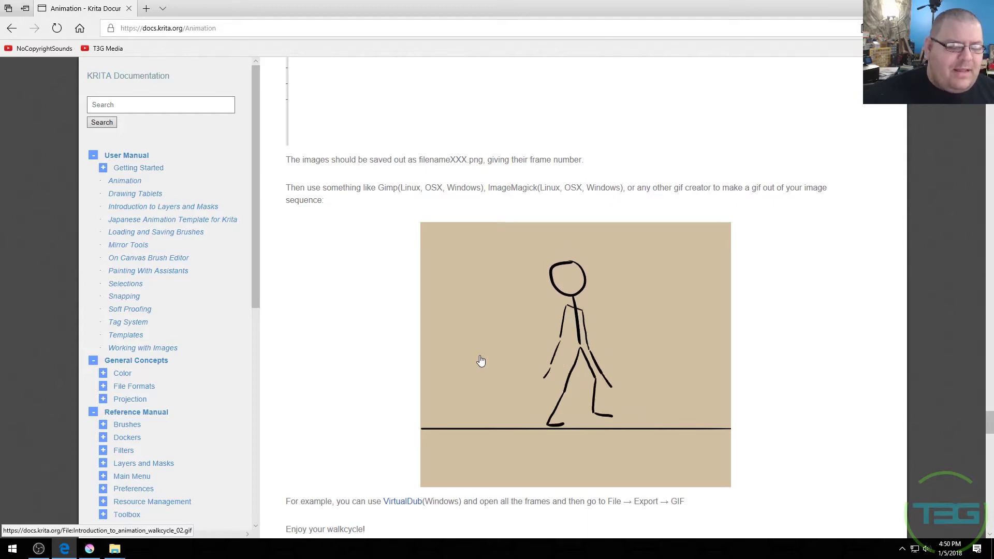
{"action": "scroll", "coordinate": [193, 280], "scroll_direction": "down", "scroll_amount": 8}
{"action": "scroll", "coordinate": [193, 280], "scroll_direction": "up", "scroll_amount": 7}
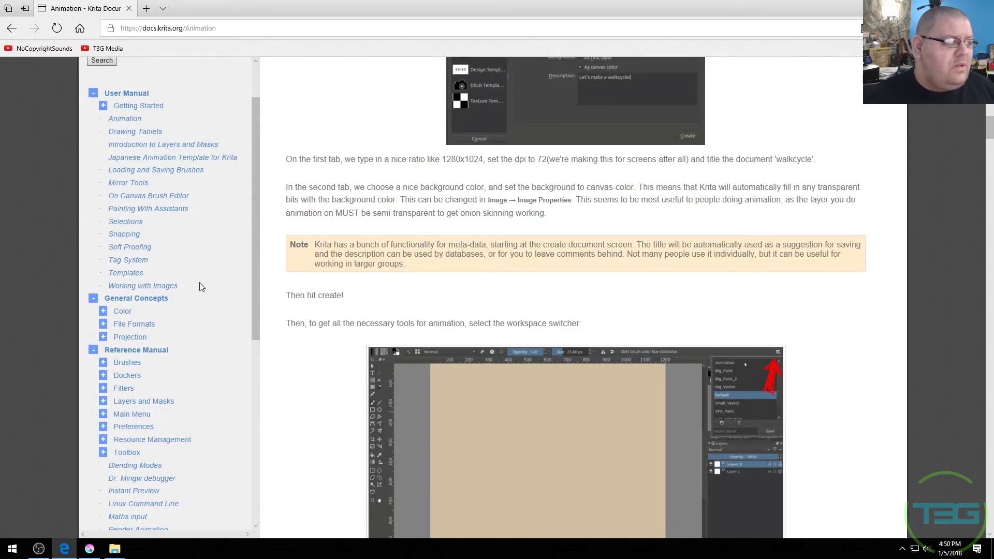
{"action": "scroll", "coordinate": [224, 335], "scroll_direction": "down", "scroll_amount": 8}
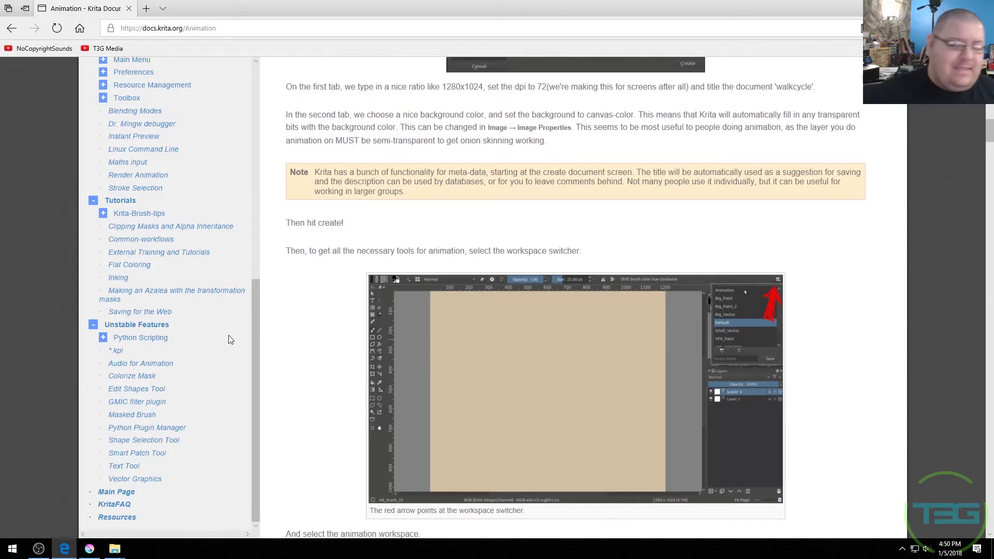
{"action": "scroll", "coordinate": [229, 334], "scroll_direction": "up", "scroll_amount": 15}
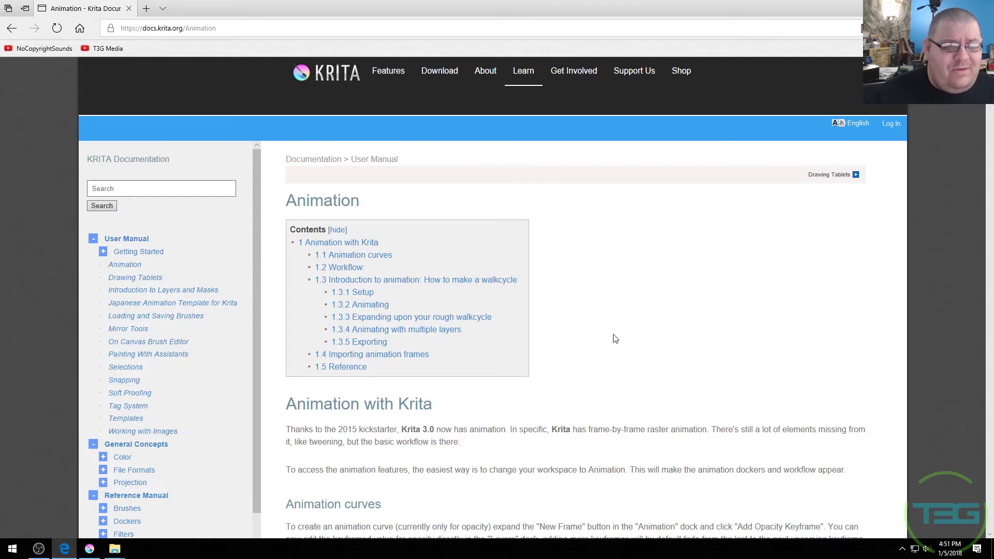
{"action": "scroll", "coordinate": [621, 344], "scroll_direction": "down", "scroll_amount": 5}
{"action": "scroll", "coordinate": [622, 344], "scroll_direction": "up", "scroll_amount": 5}
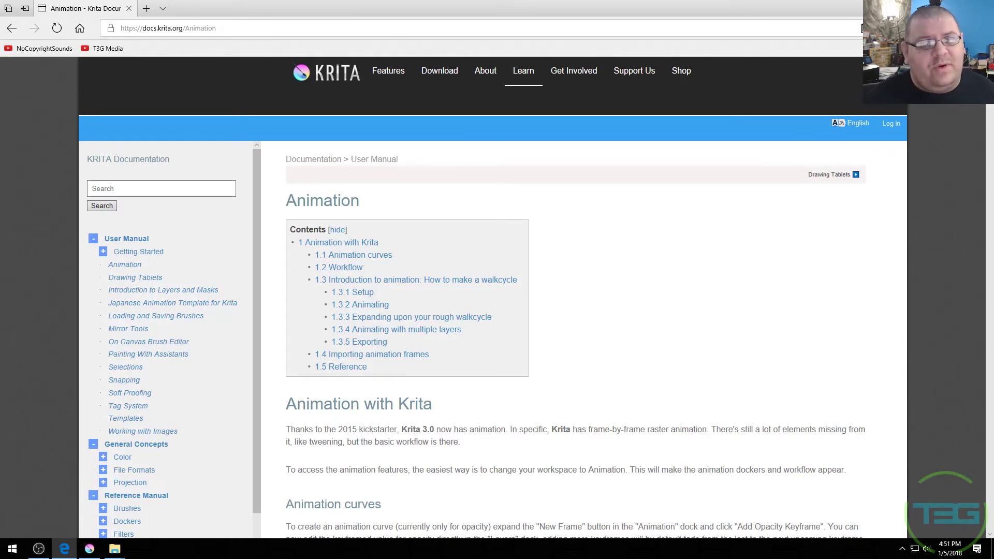
{"action": "key", "text": "alt+Tab"}
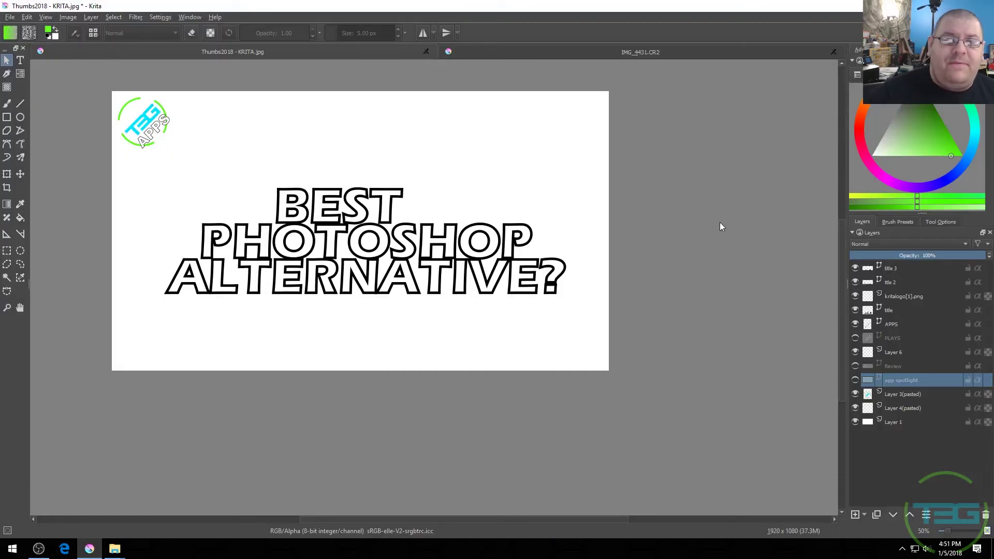